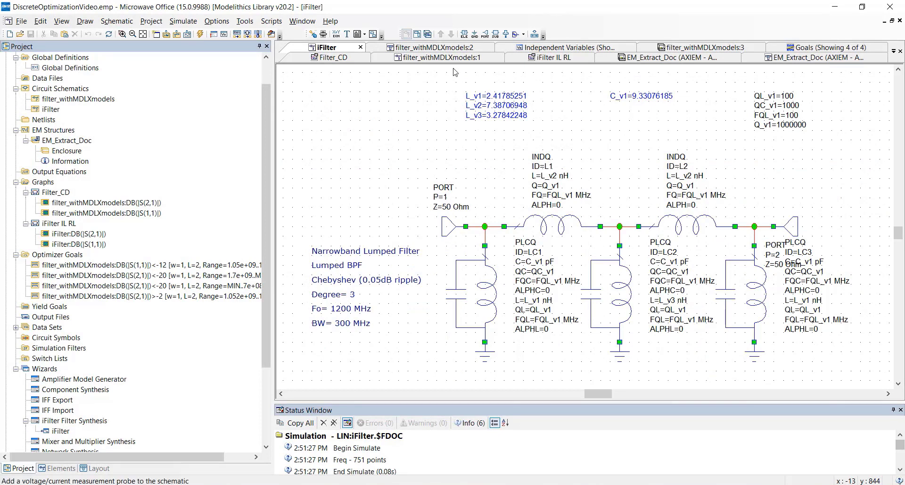
click(53, 433)
double_click(53, 433)
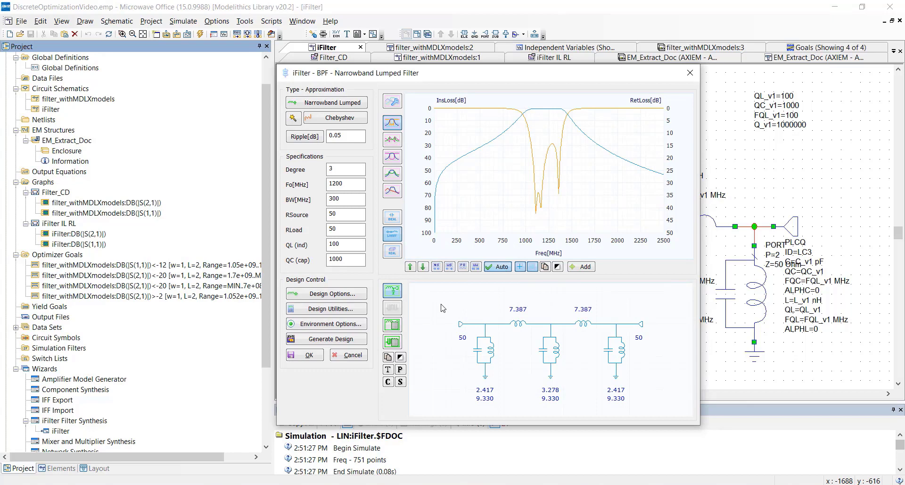
click(349, 355)
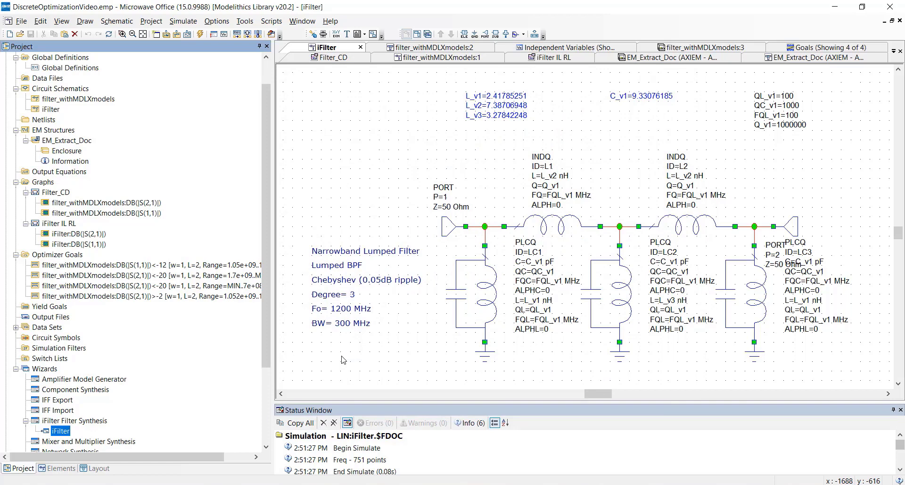
Step: Open the iFilter IL RL graph showing -0.4217 dB insertion loss and -23.78 dB return loss at 1200 MHz
double_click(70, 225)
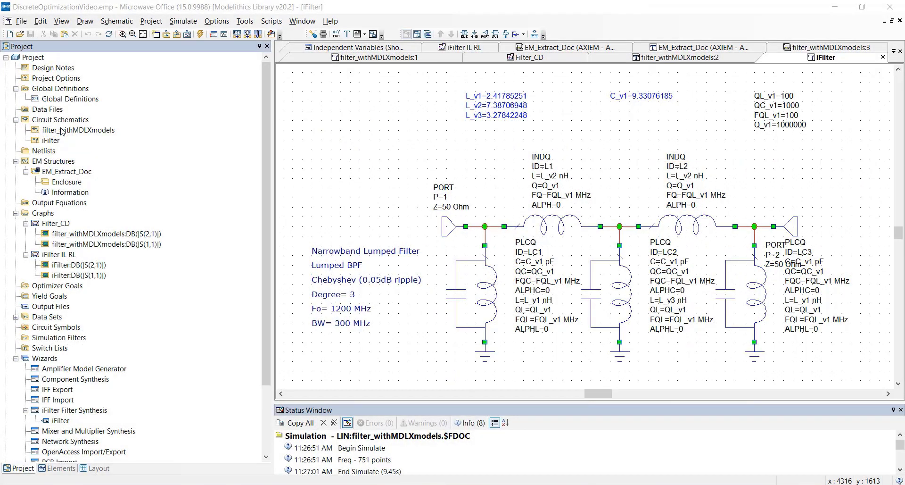
Step: Open the filter_withMDLXmodels schematic and zoom into the left part of the filter
double_click(63, 130)
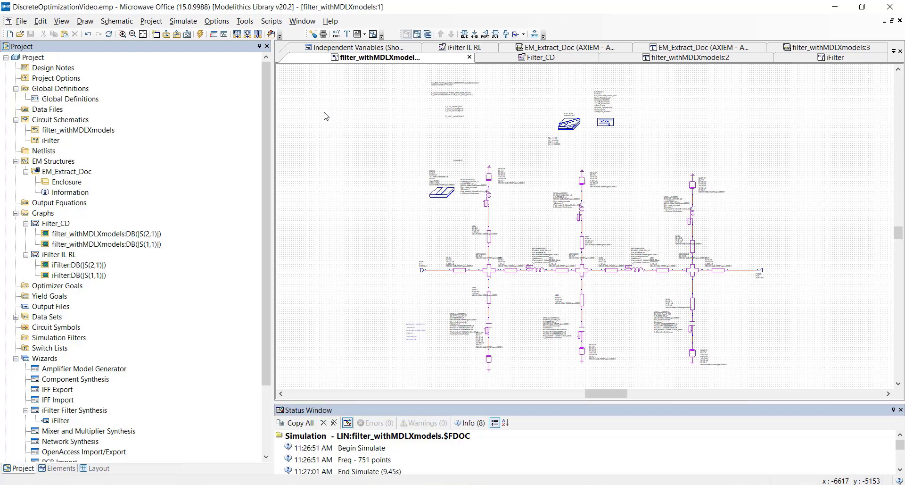
click(122, 33)
drag(430, 243, 598, 317)
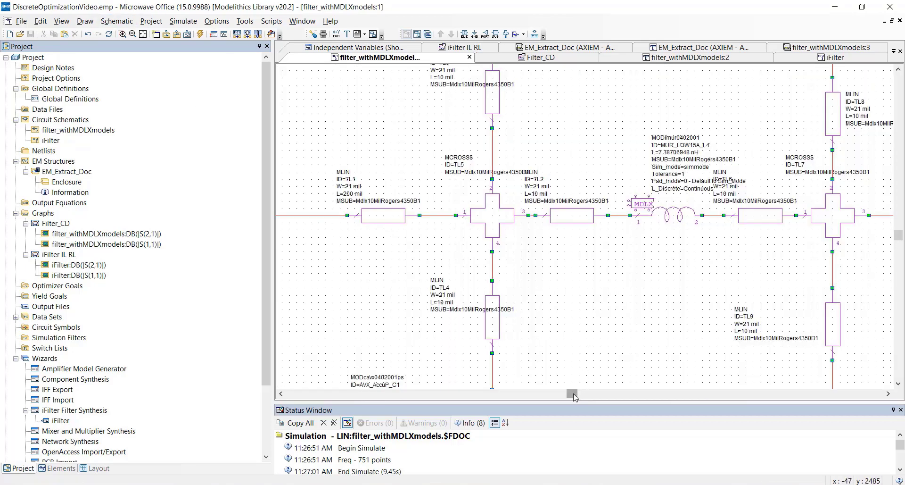
drag(574, 396, 603, 392)
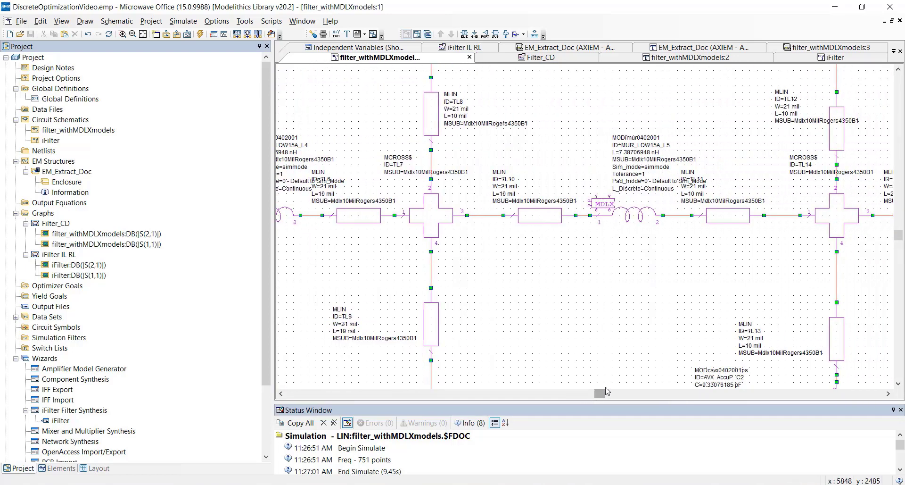
Step: Open the vendor datasheet for the Murata MODimur0402001 inductor from its properties
click(646, 217)
double_click(646, 216)
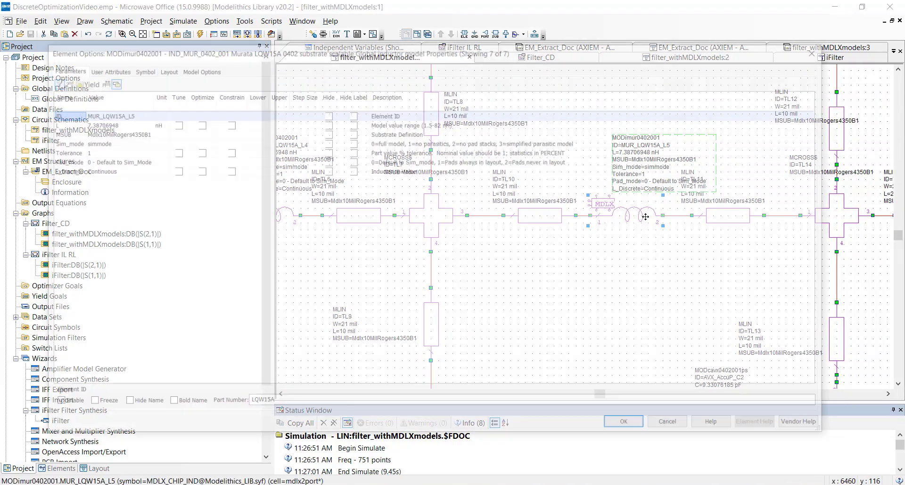
click(807, 426)
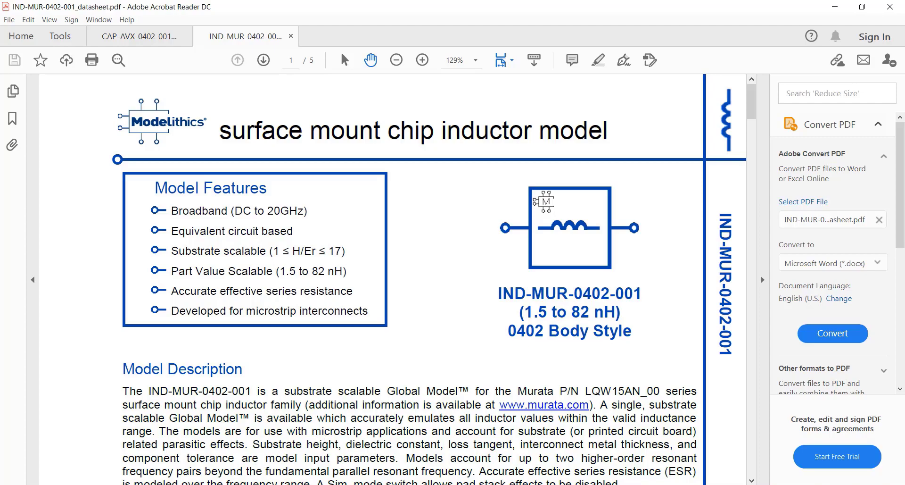
Step: Return from the IND-MUR-0402-001 datasheet to the inductor's Element Options in Microwave Office
key(alt+Tab)
Step: Close the inductor properties and view capacitor AVX_AccuP_C4's CAP-AVX-0402-001 vendor datasheet
click(667, 426)
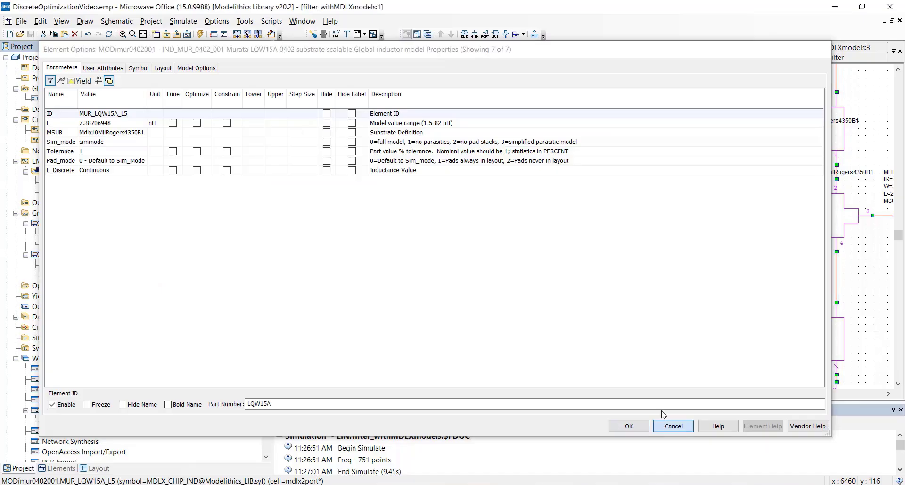
scroll(568, 287, up, 2)
double_click(321, 198)
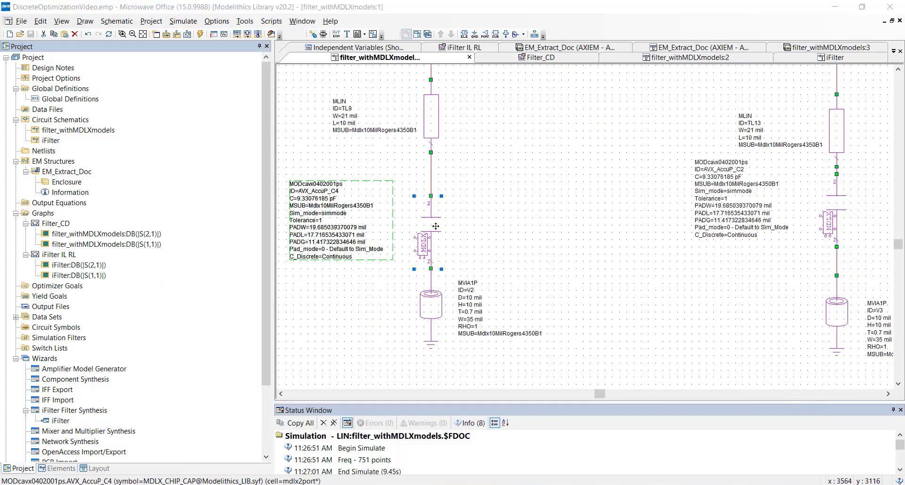
click(812, 424)
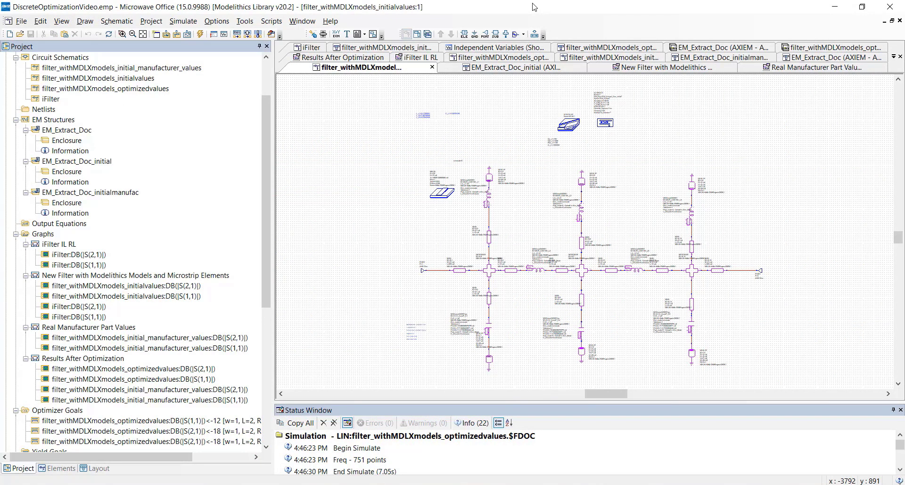
Step: Open the EM_Extract_Doc_initial AXIEM layout with pads wired to ports 1–18
double_click(93, 162)
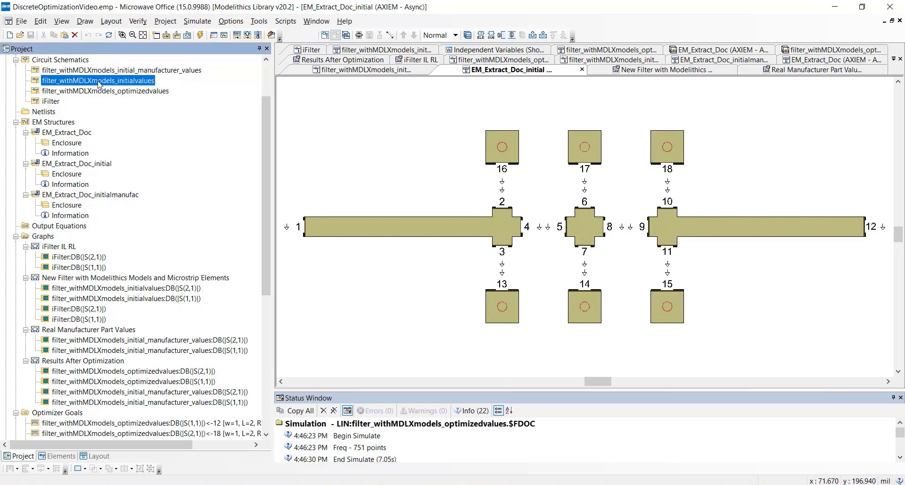
Step: Open the filter_withMDLXmodels_initialvalues schematic to review its -11.75 dB response at 1200 MHz
double_click(99, 81)
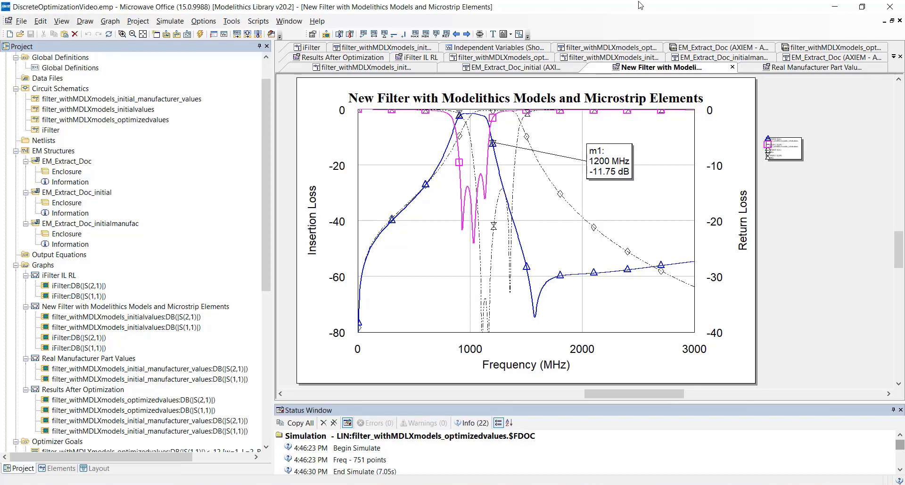
Step: Reopen the filter_withMDLXmodels_initialvalues schematic for review
double_click(108, 110)
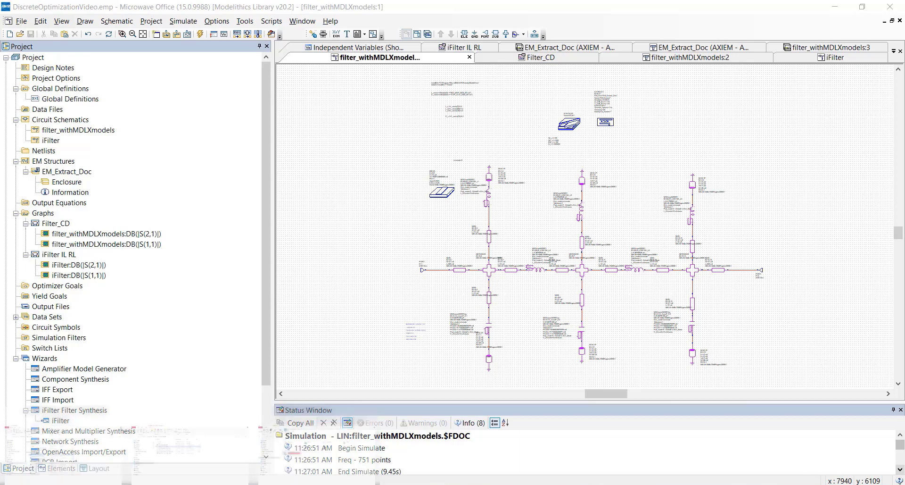
Step: Browse to C:\Program Files (x86)\AWR\Foundry\Modelithics\Data and scroll to the IND_ inductor files
mouse_move(250, 483)
click(306, 452)
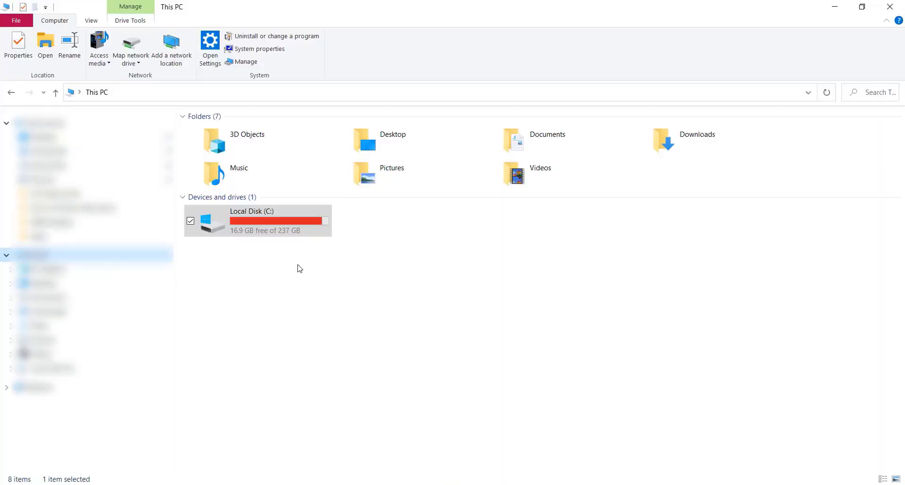
double_click(292, 235)
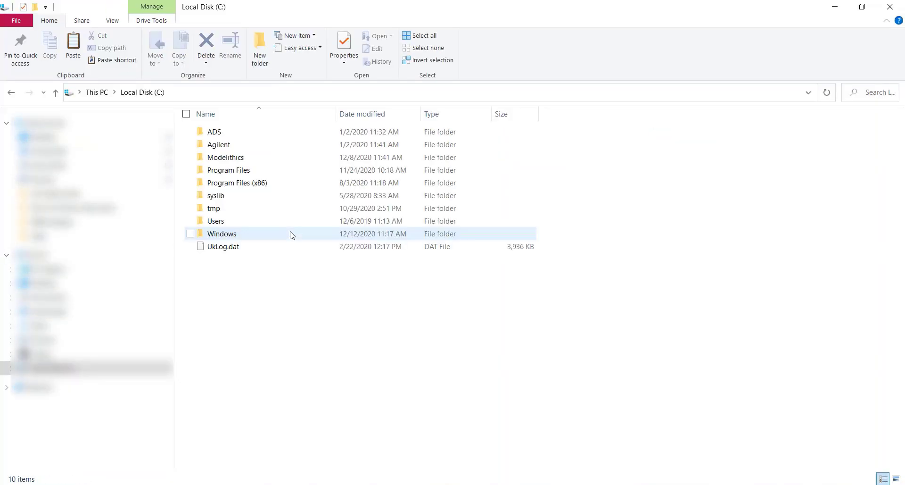
double_click(292, 188)
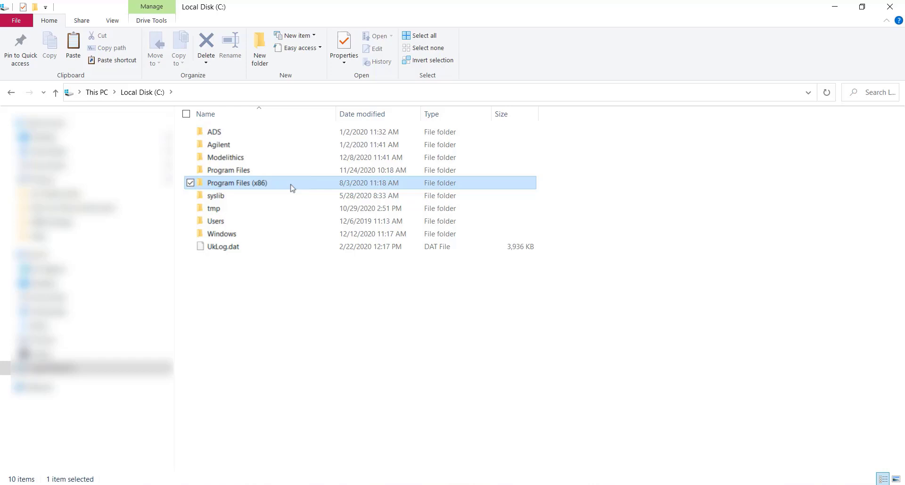
double_click(272, 149)
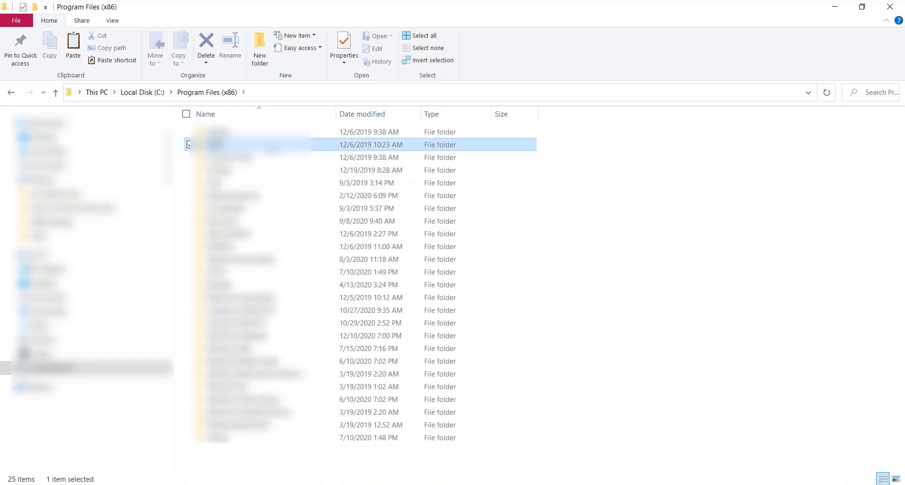
click(272, 150)
double_click(272, 149)
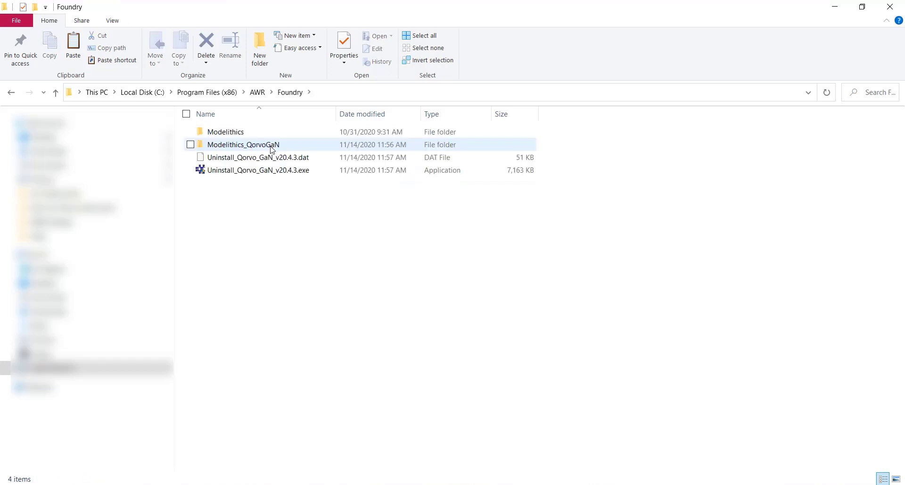
double_click(271, 136)
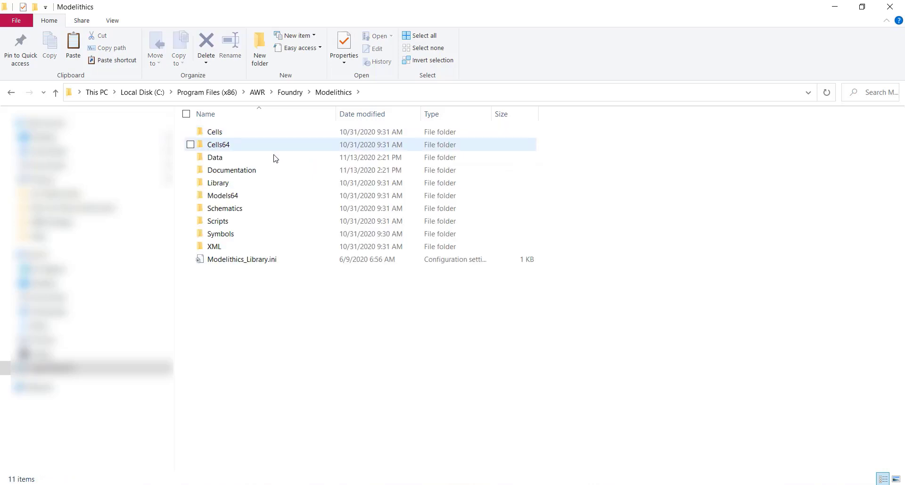
double_click(277, 163)
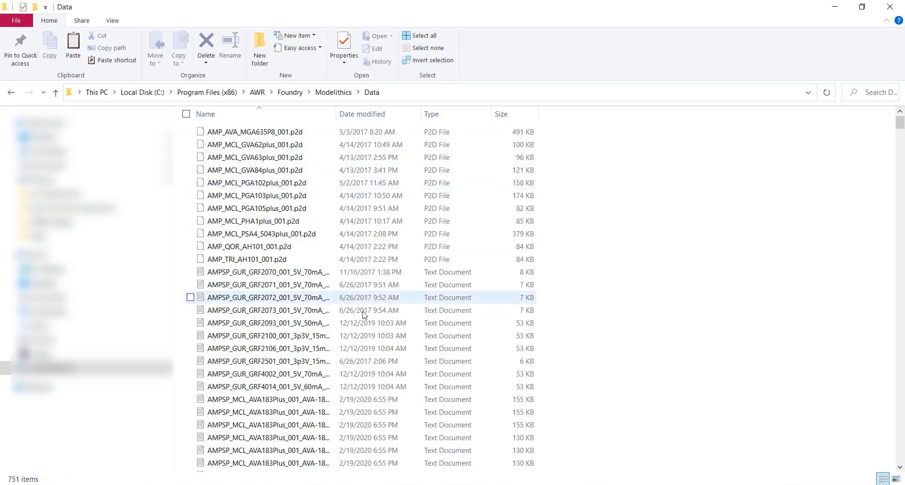
scroll(377, 344, down, 12)
scroll(377, 344, down, 3)
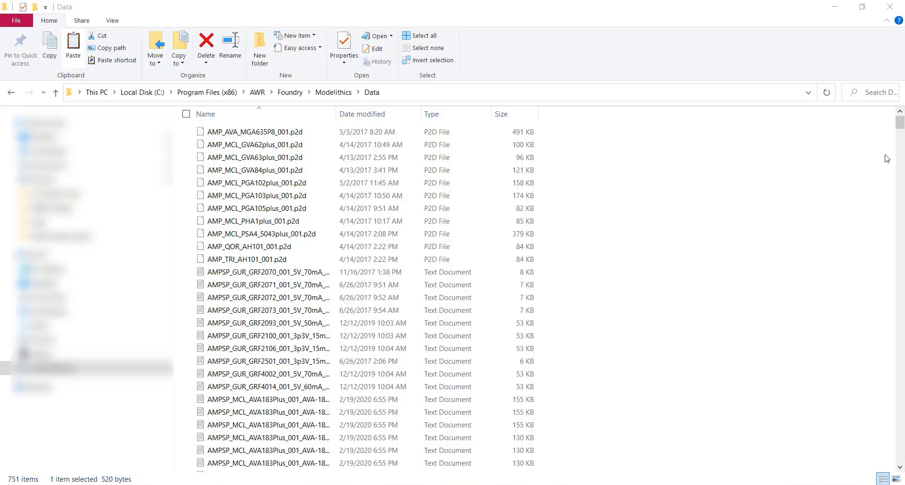
drag(899, 123, 900, 310)
Step: Open IND_MUR_0402_001.txt in a maximized Notepad and scroll through its inductance values from 1.5
click(284, 185)
double_click(283, 185)
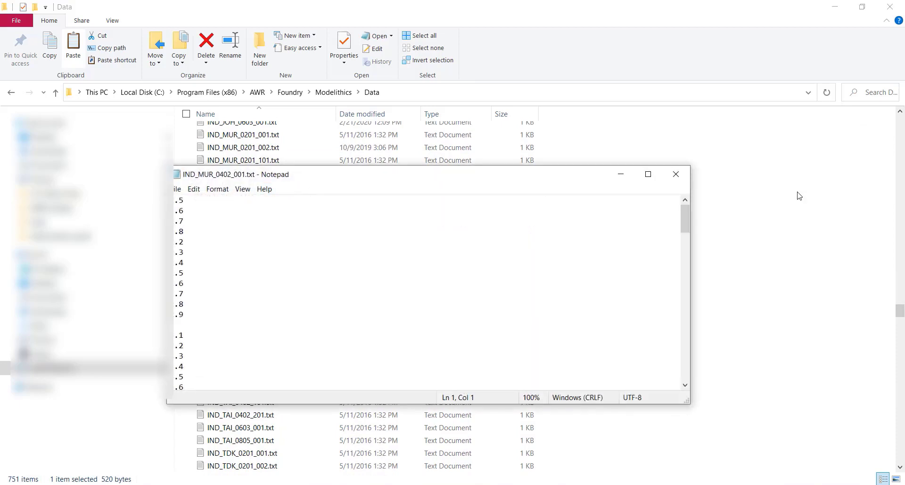
click(648, 174)
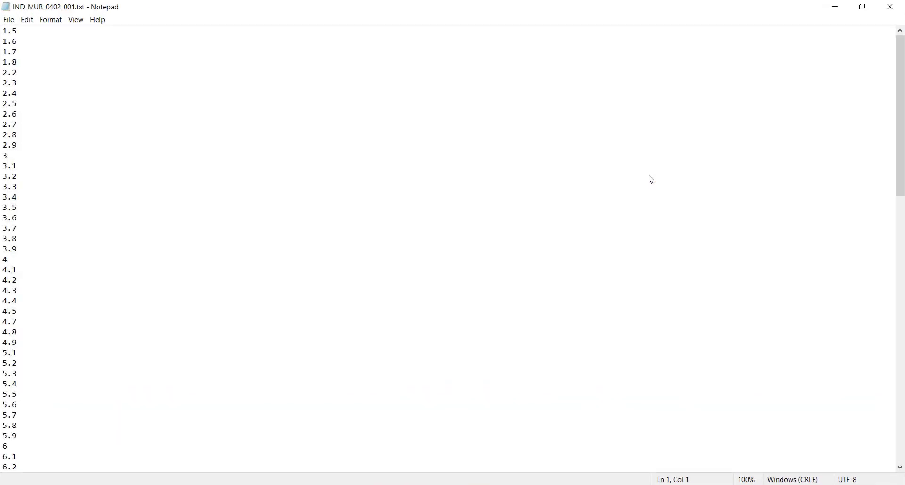
drag(900, 172, 890, 117)
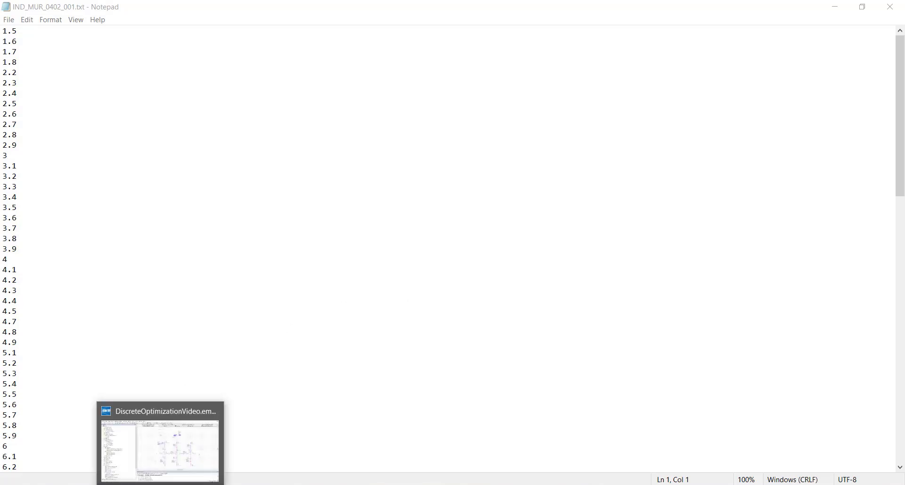
Step: Add the equation L_vector=vfile(dataDir + "IND_MUR_0402_001.txt") near the dataDir equations
click(160, 443)
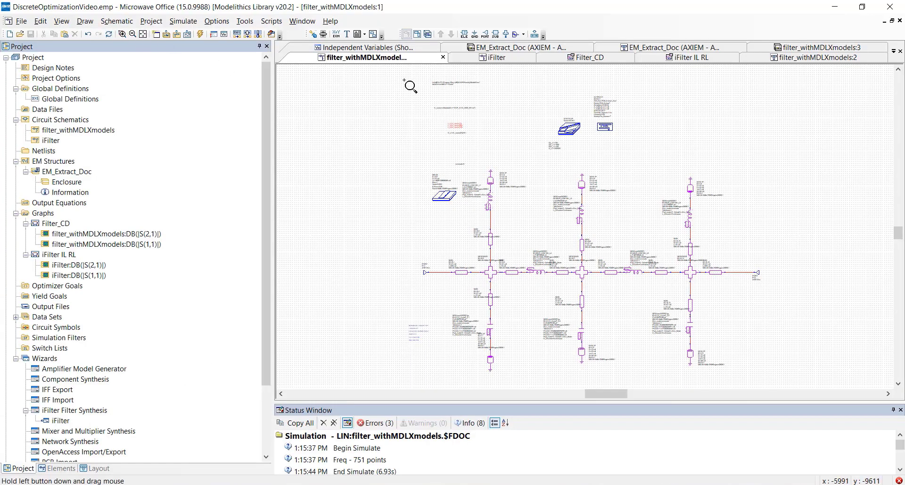
drag(430, 76, 493, 98)
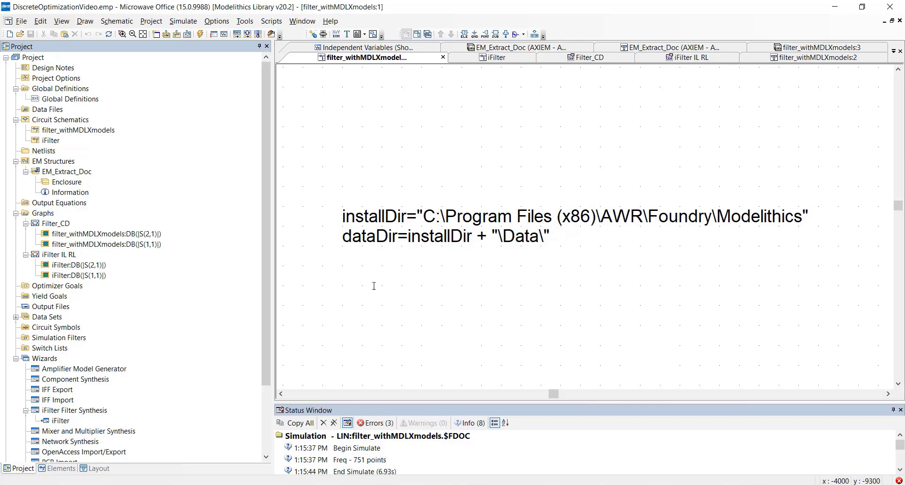
click(359, 289)
text(L)
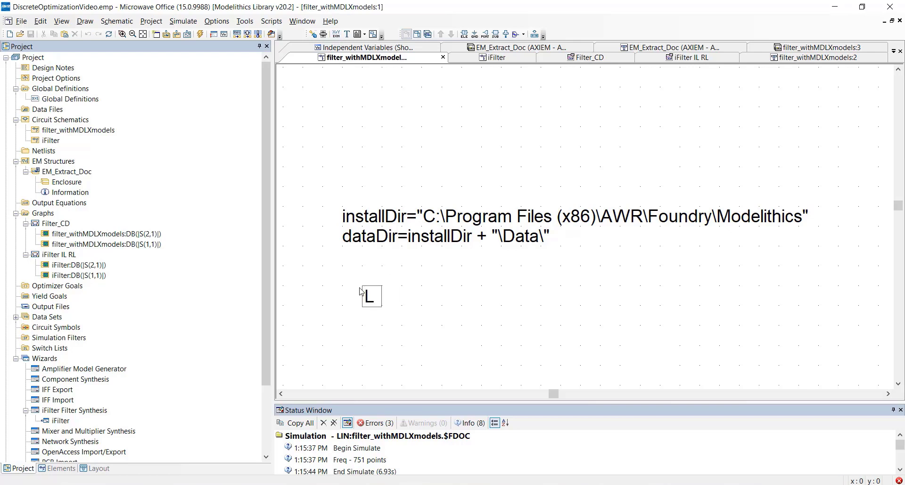
text(_vec)
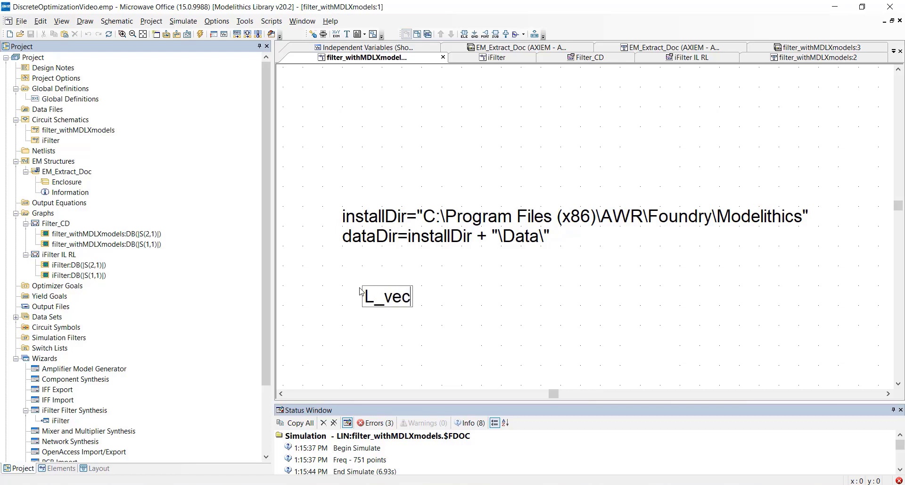
text(to)
key(BackSpace)
text(tor=)
text(vfile(dataDir + "IND_MUR_0402_001.txt"))
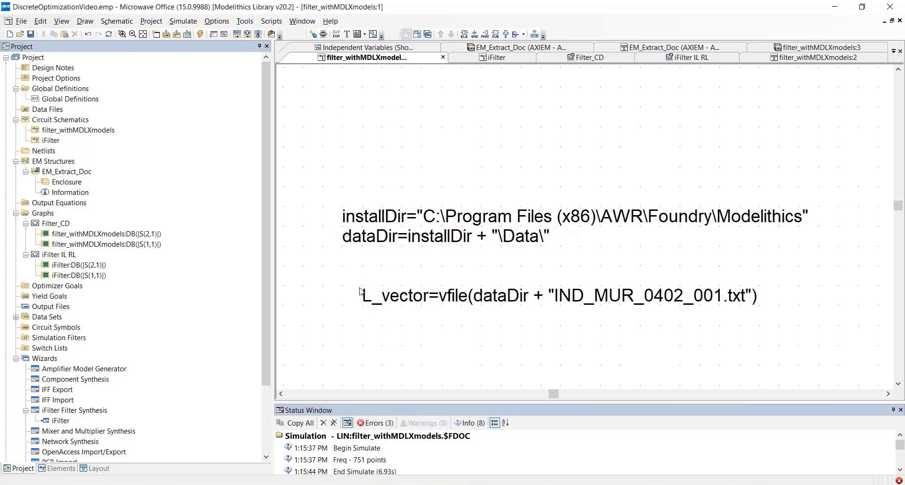
key(Return)
Step: Position the C_vector equation loading CAP_AVX_0402_001.txt beside L_vector
scroll(425, 165, down, 4)
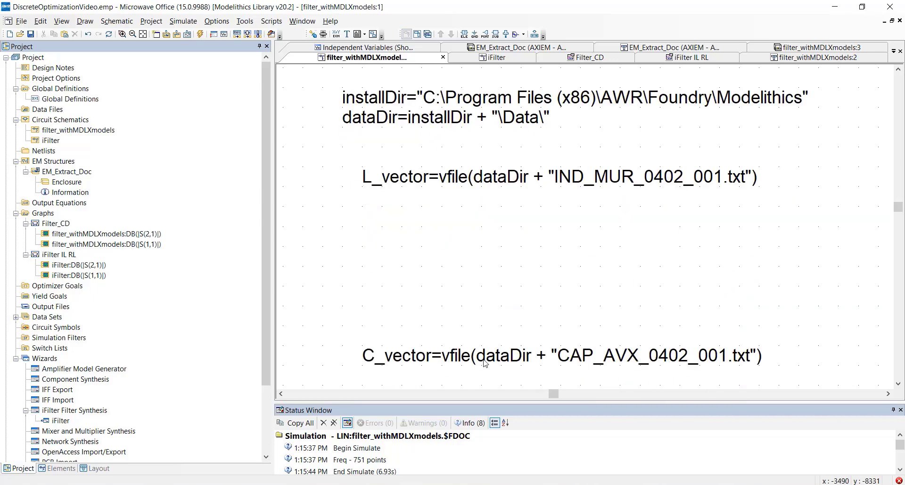
click(486, 361)
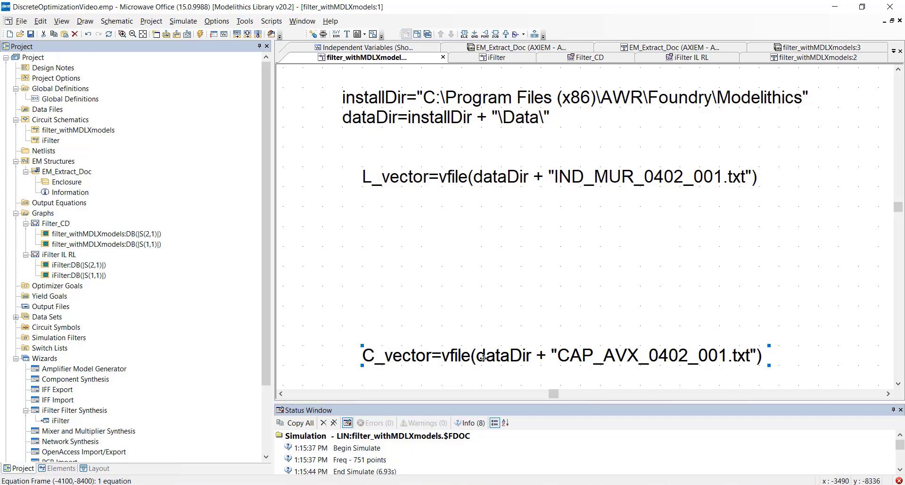
click(441, 294)
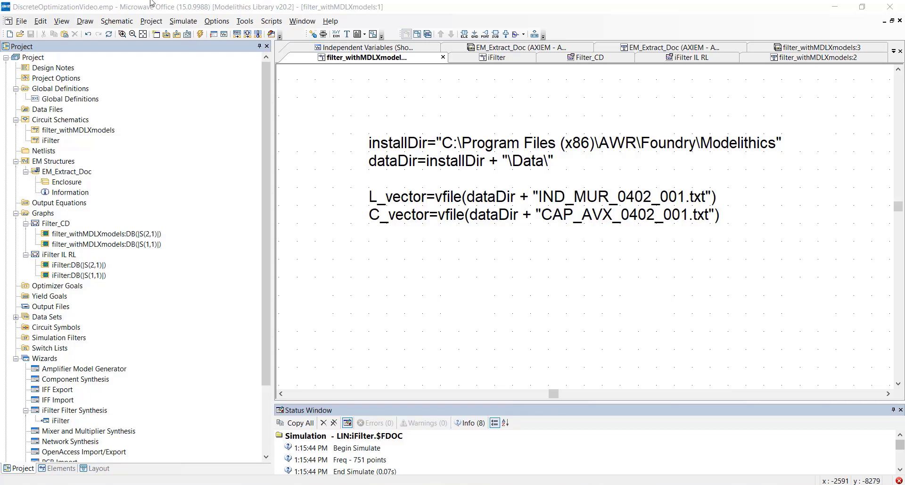
Step: Add the equation L_v1=L_vector[1] below the vector definitions
click(336, 34)
click(391, 269)
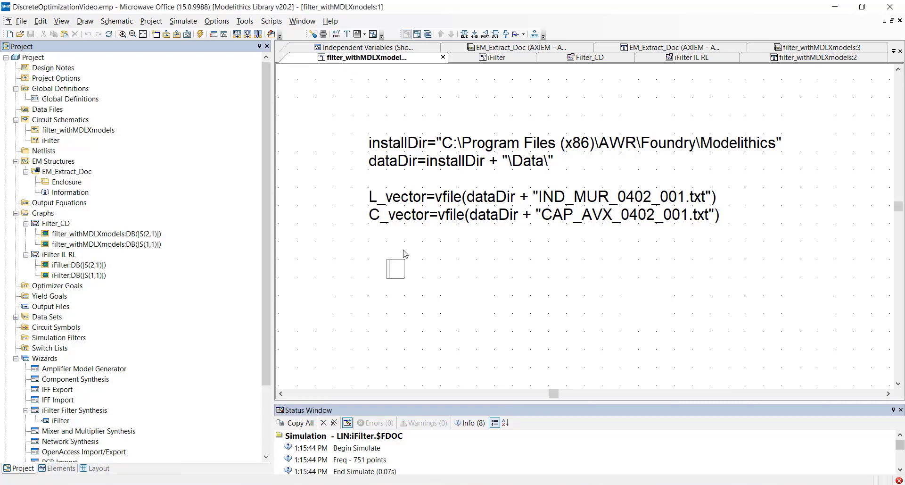
text(L_v)
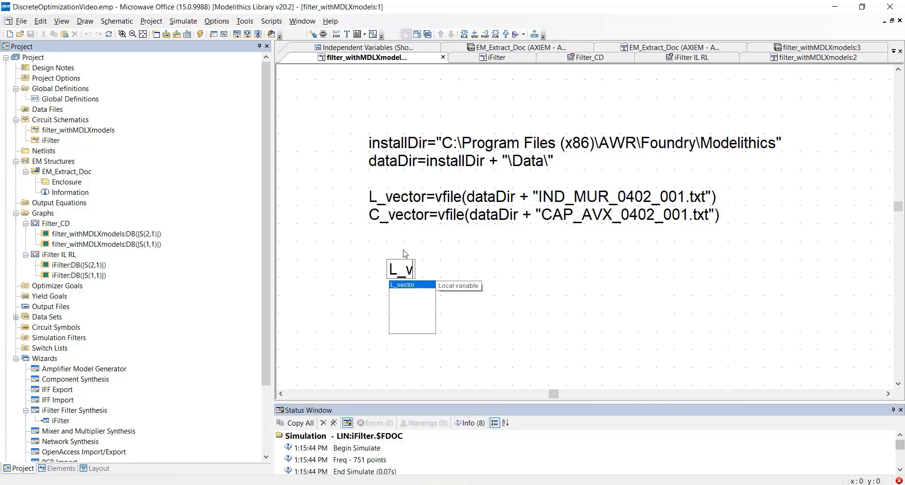
text(1)
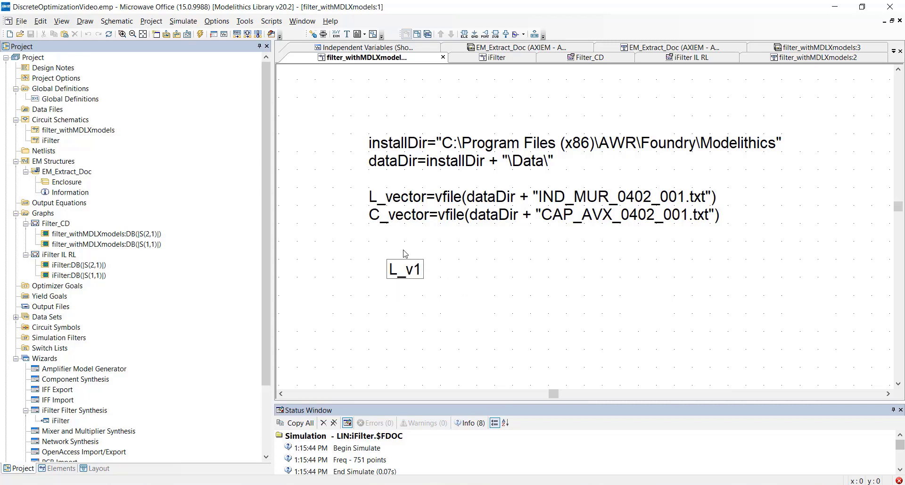
text(=L_)
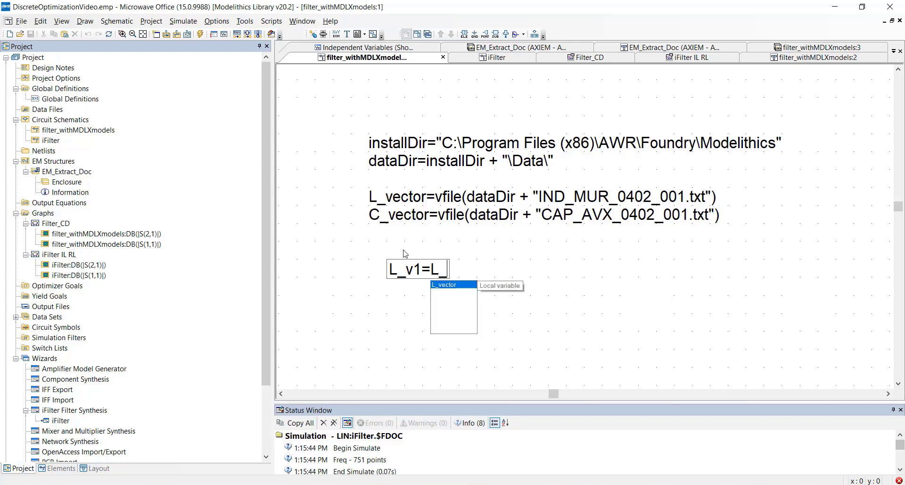
key(Return)
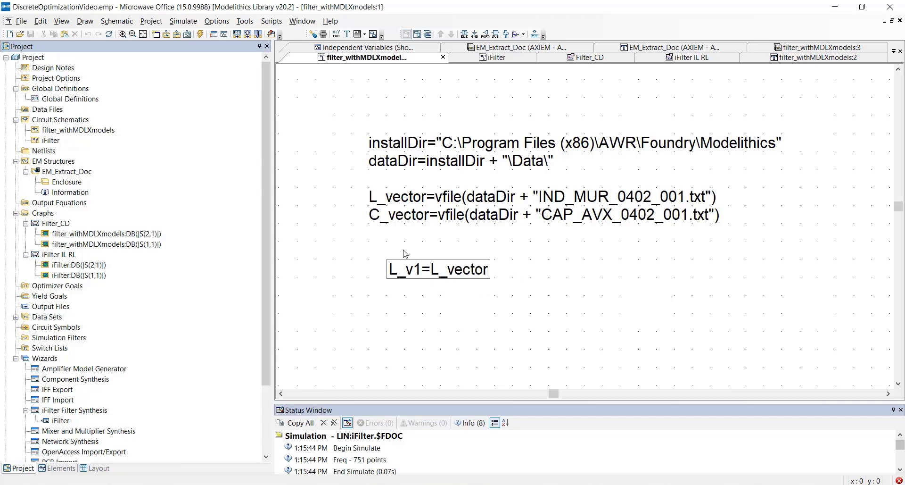
text([1])
click(405, 253)
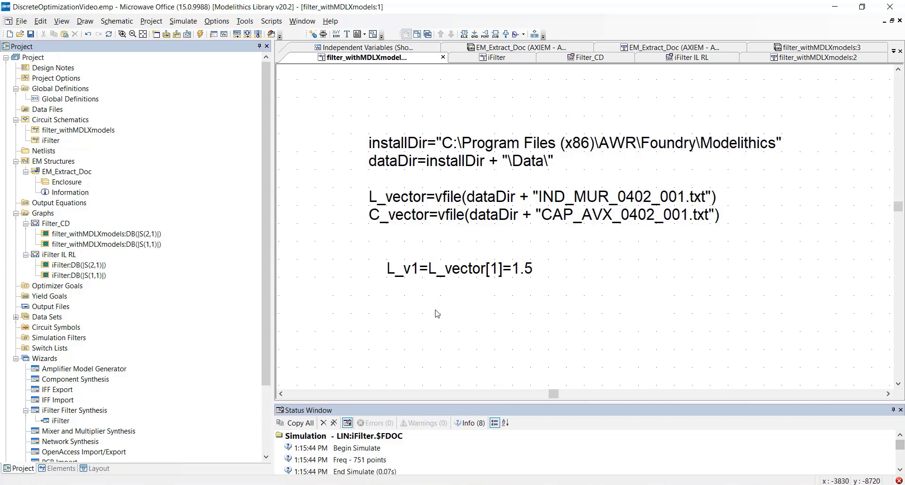
Step: Move the L_v2, L_v3 and C_v1 equation block higher in the schematic
scroll(438, 314, down, 5)
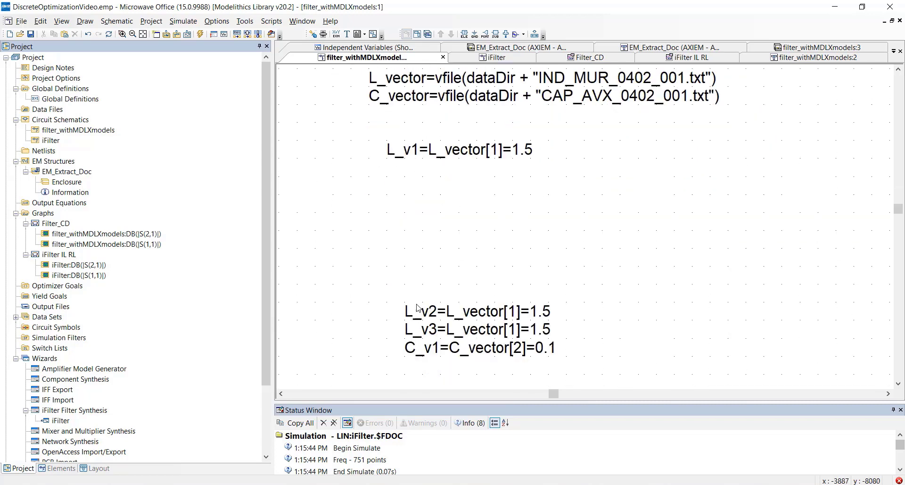
drag(417, 309, 569, 365)
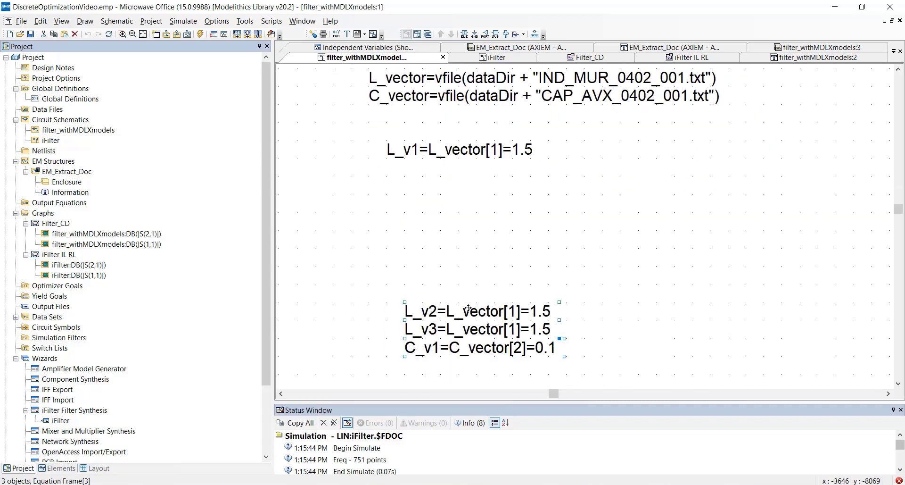
drag(482, 298, 446, 209)
scroll(446, 209, up, 2)
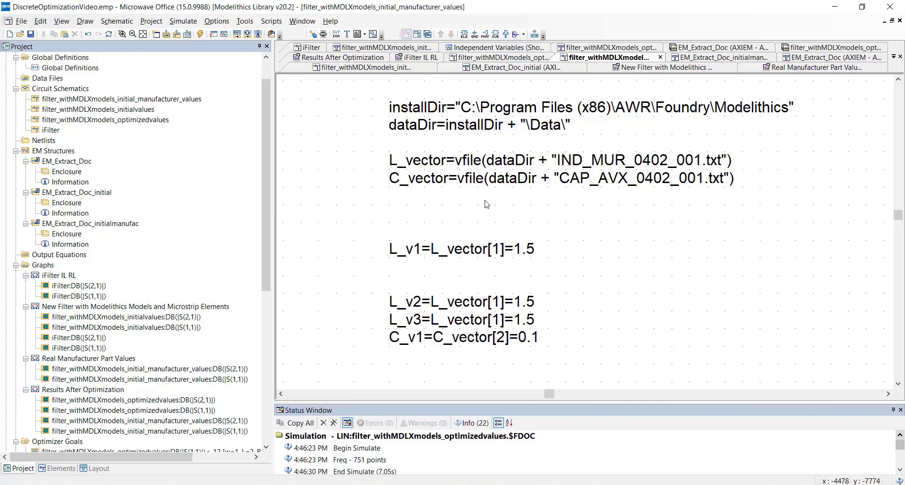
Step: Change L_v1 to L_vector[7] (2.4) and copy all inductor values from IND_MUR_0402_001.txt
double_click(499, 249)
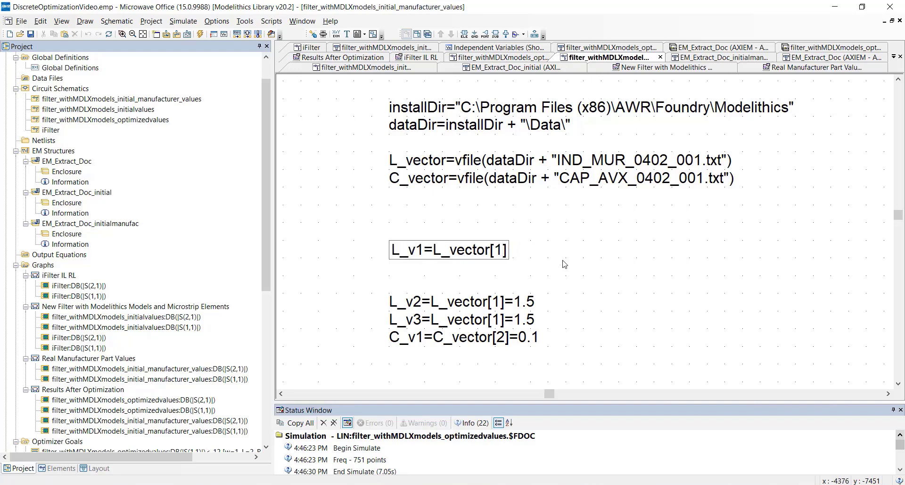
key(BackSpace)
text(7)
key(Return)
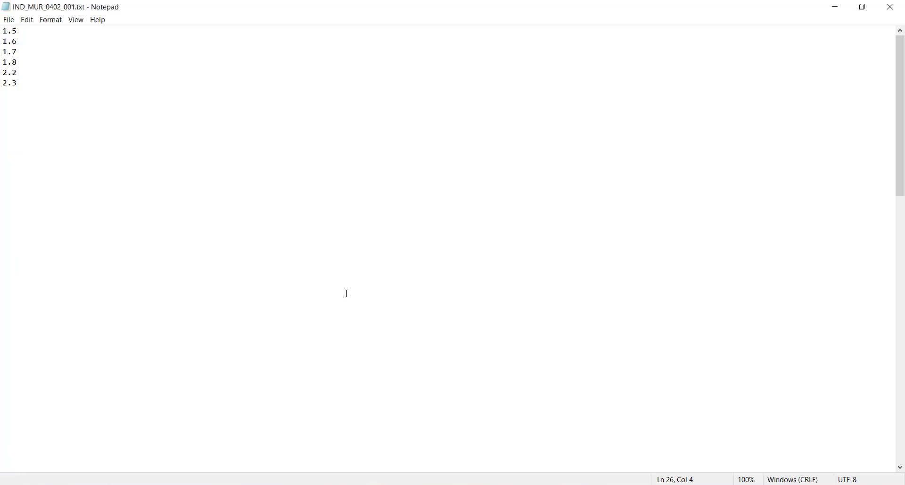
key(ctrl+a)
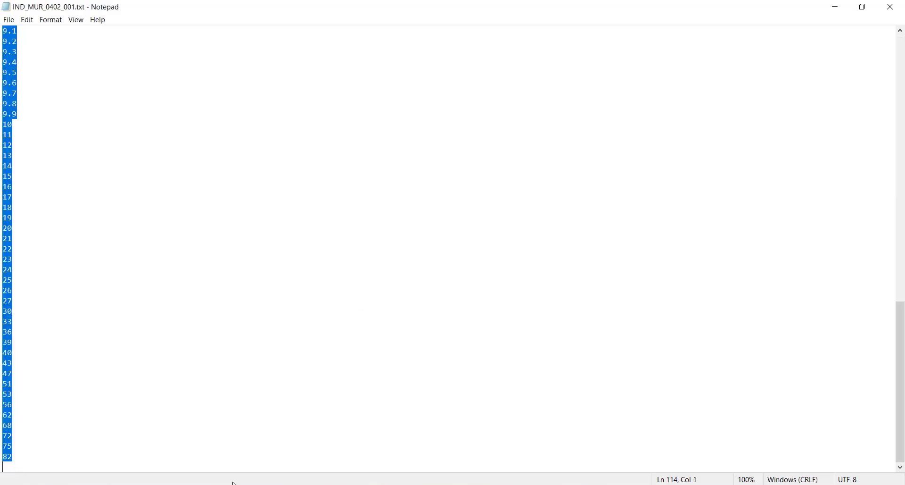
key(alt+Tab)
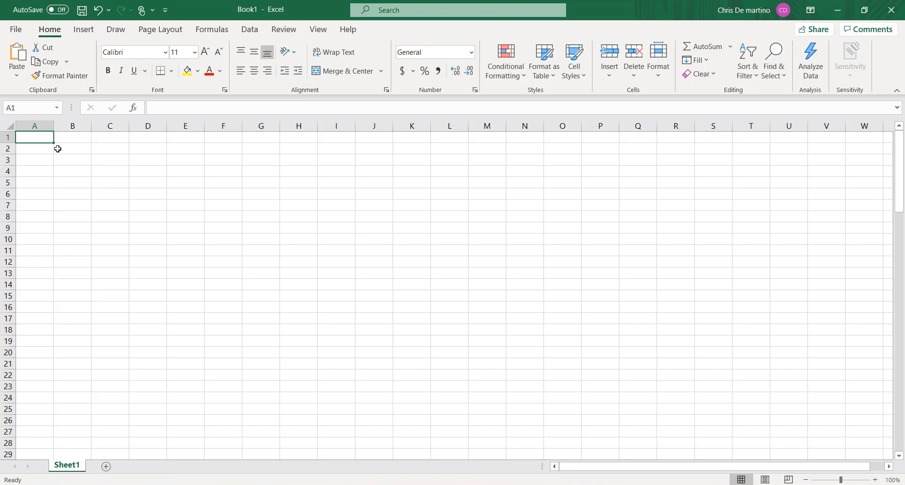
Step: Paste the inductor values into column A of Book1 and confirm row 55 reads 7.4
key(ctrl+v)
click(79, 152)
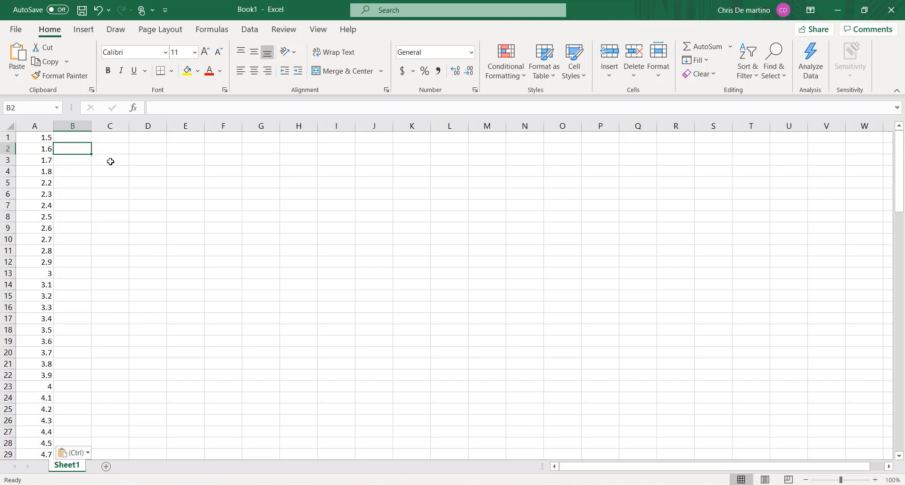
scroll(141, 180, down, 7)
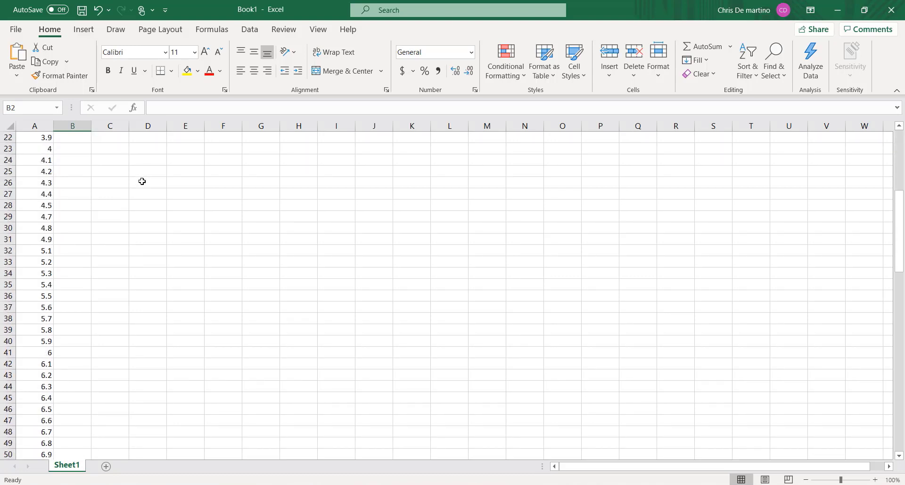
scroll(142, 181, down, 6)
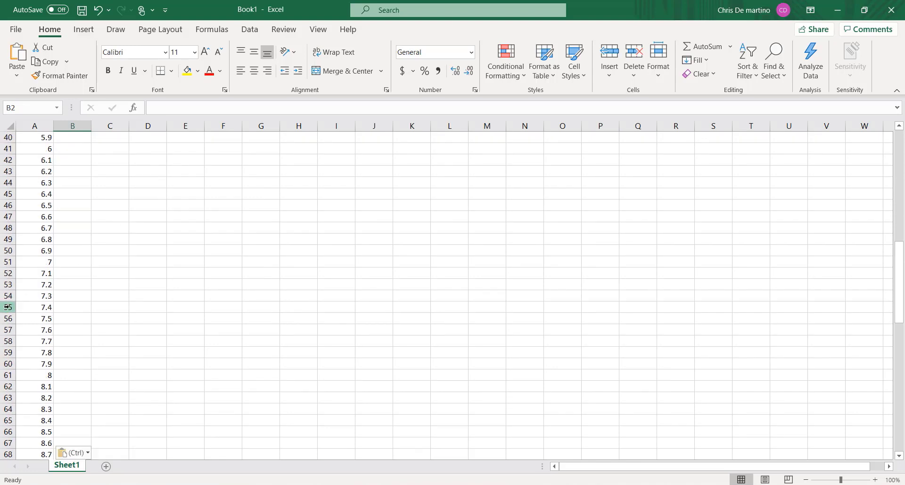
click(7, 306)
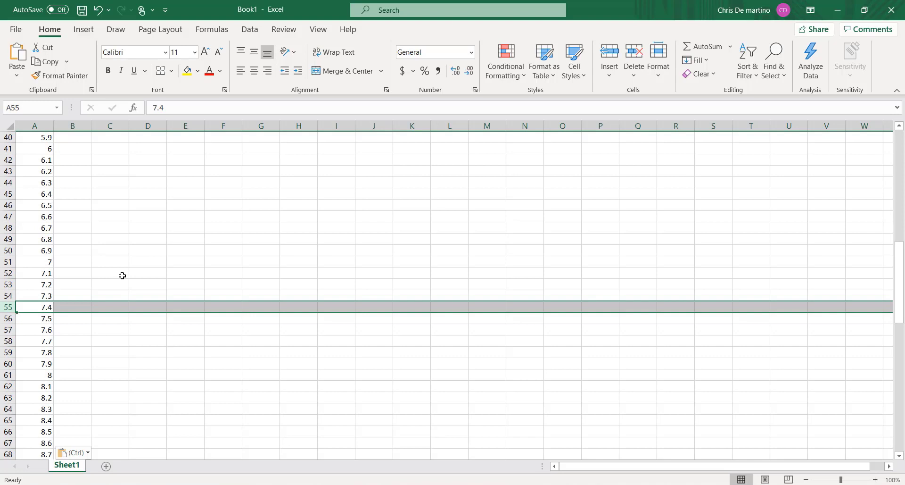
click(133, 354)
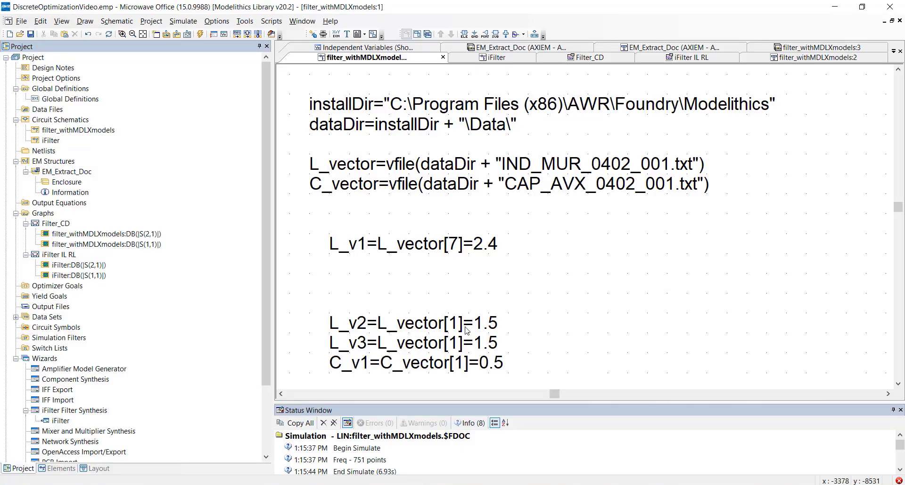
Step: Change the L_v2 equation to use L_vector[55]
click(458, 326)
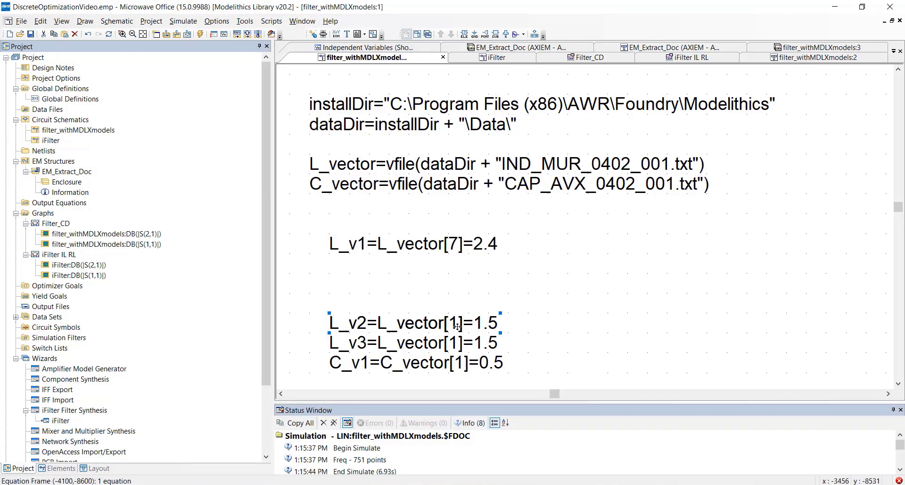
double_click(460, 326)
key(BackSpace)
text(55)
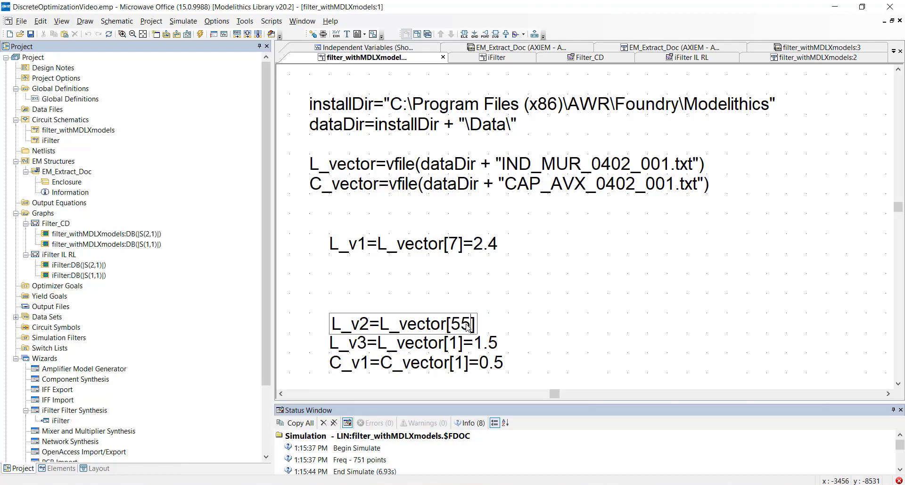
key(Return)
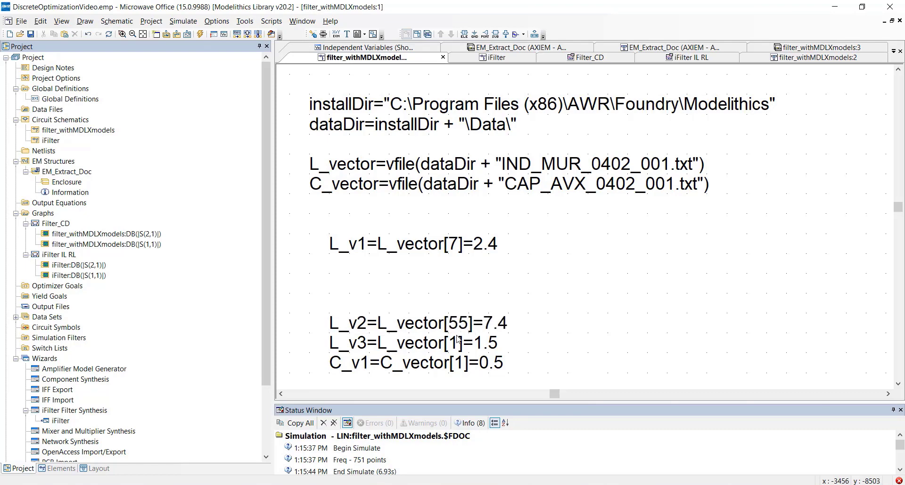
Step: Set L_v3 to L_vector[16] (3.3) and C_v1 to C_vector[74] (9.1)
double_click(460, 344)
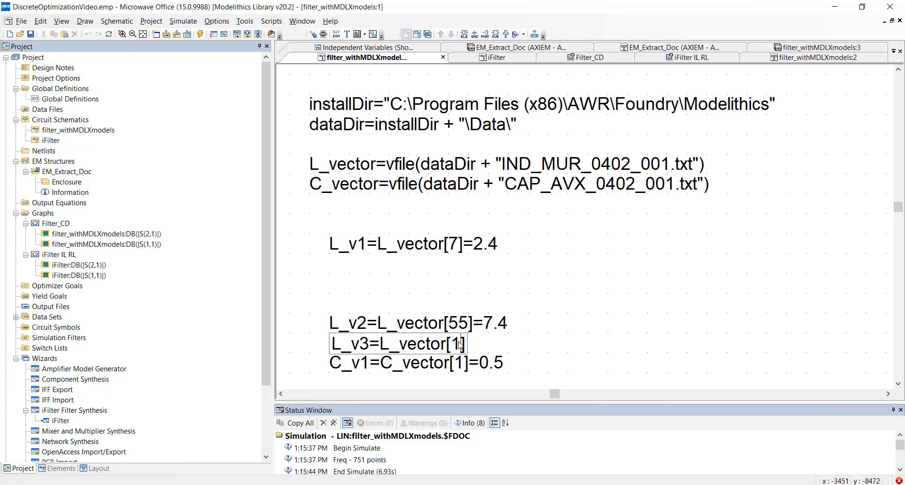
text(6)
click(464, 359)
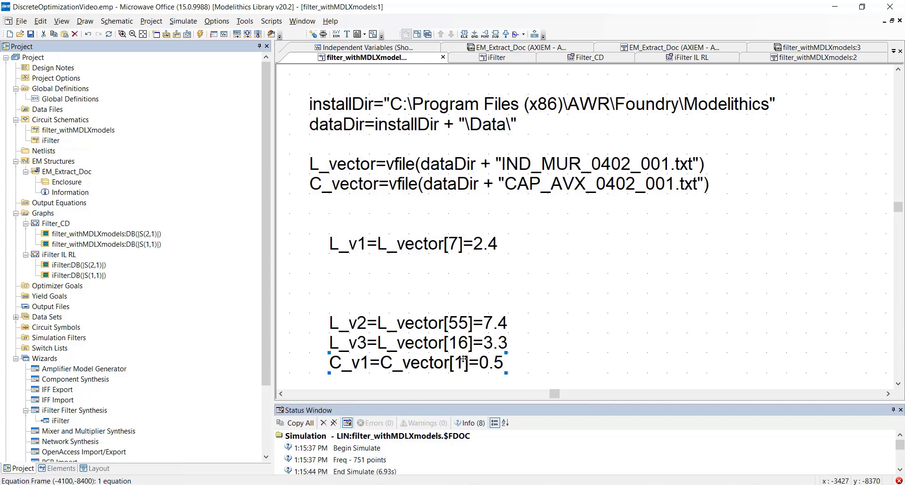
double_click(464, 358)
key(Delete)
text(7)
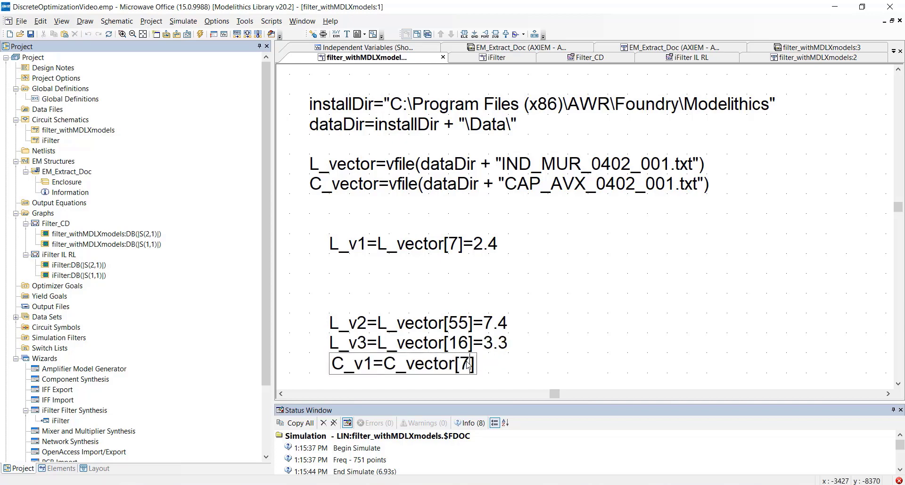
text(4)
key(Return)
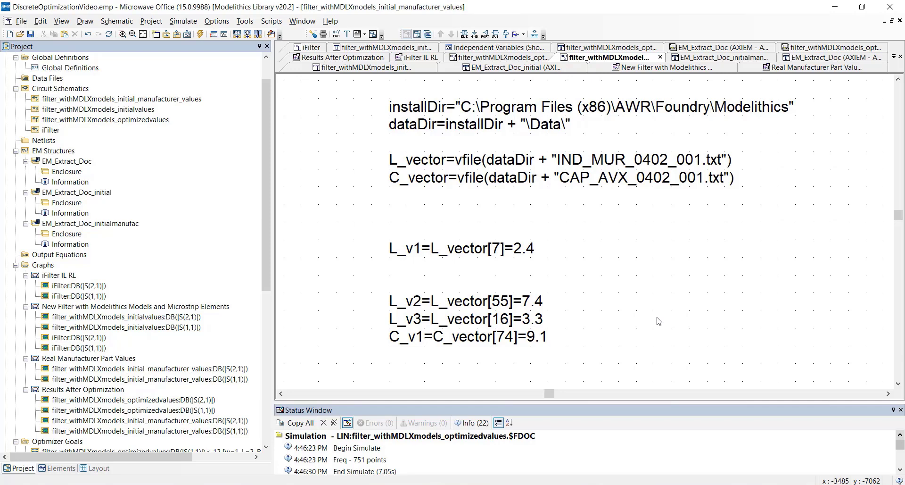
Step: Place the pasted continuous-value readouts beside the equations and fit the whole circuit in view
key(ctrl+v)
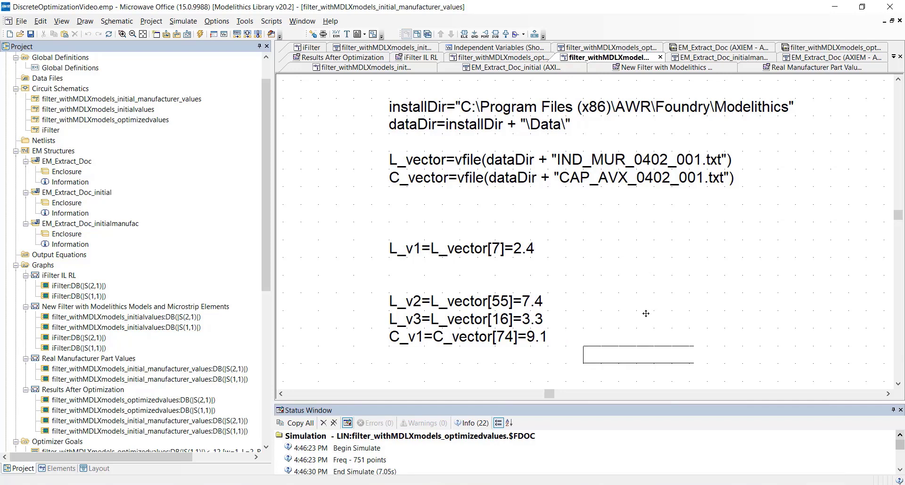
click(643, 302)
click(774, 282)
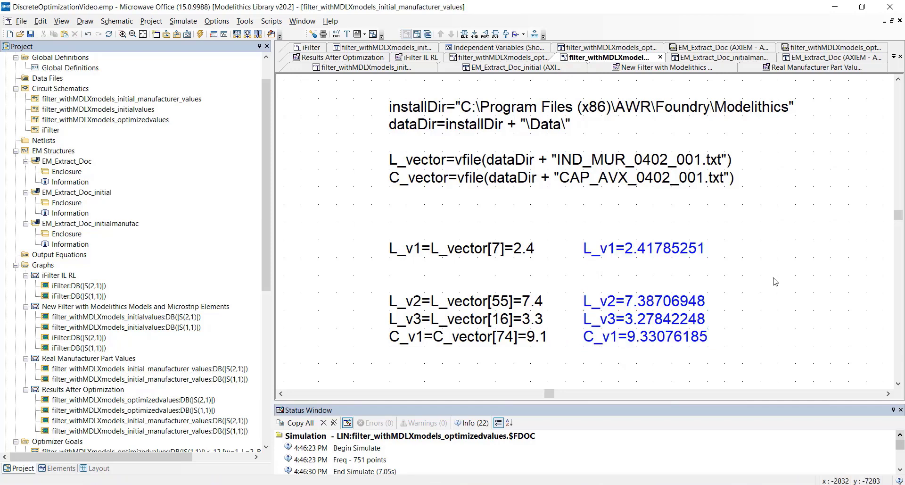
key(Home)
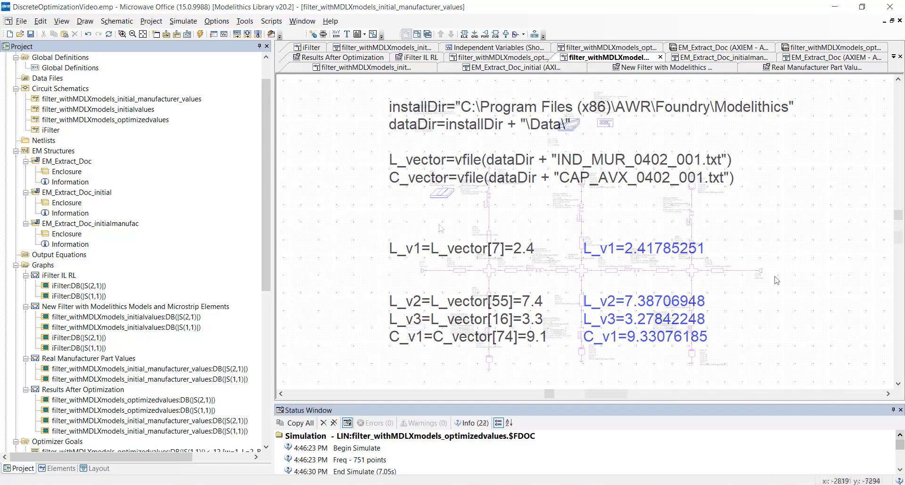
Step: Check an inductor's Element Options to confirm its inductance uses L_v2, without changes
double_click(540, 274)
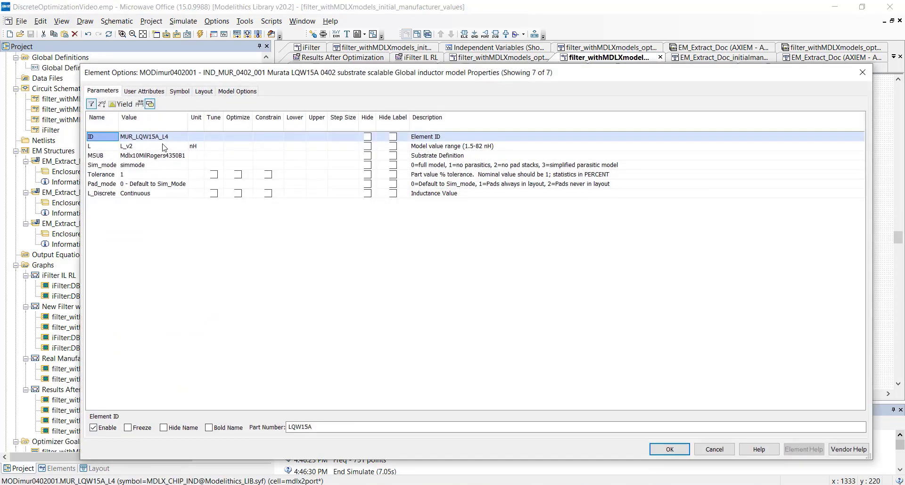
click(163, 148)
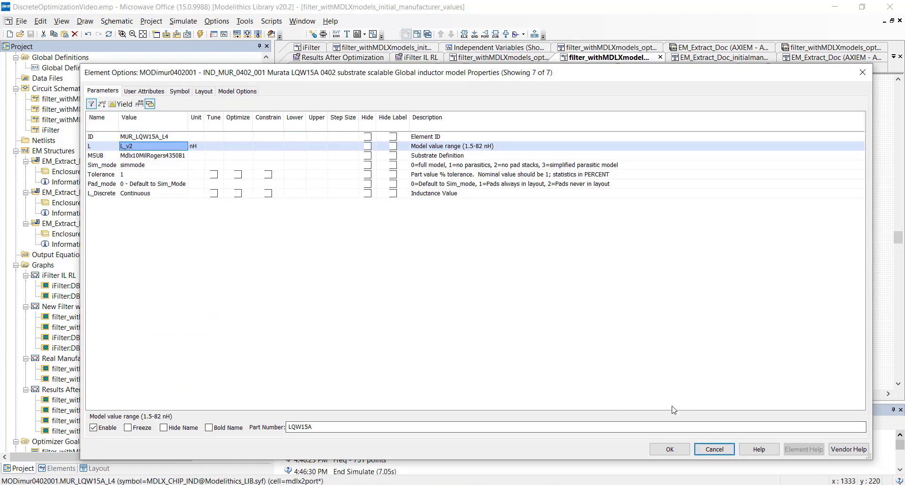
click(714, 448)
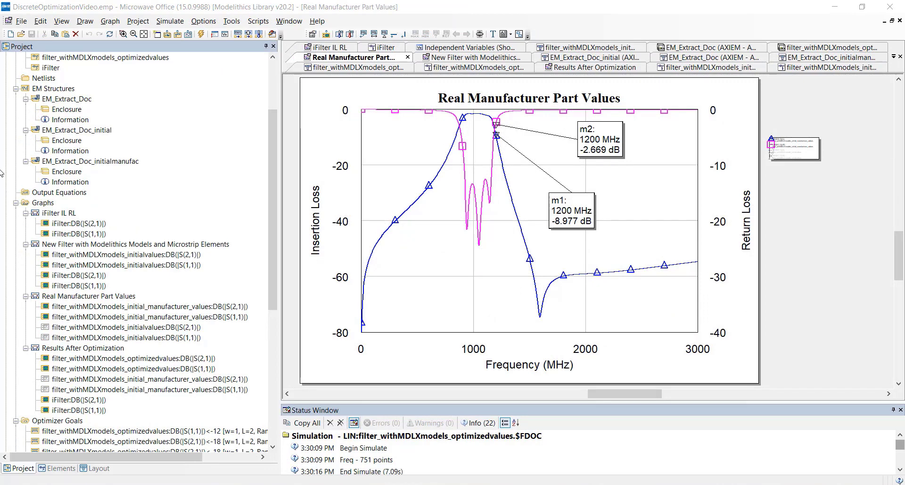
Step: Enable the initial-values S21 and S11 traces as comparison curves on the graph
right_click(118, 329)
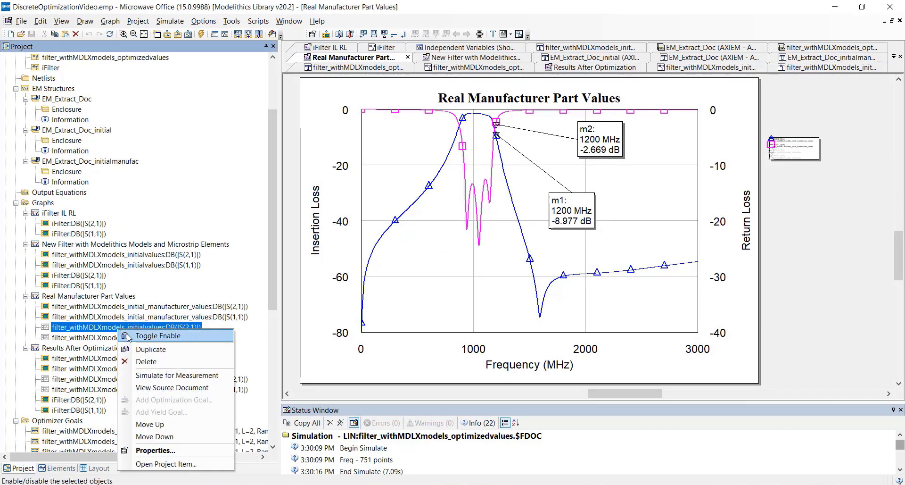
click(127, 335)
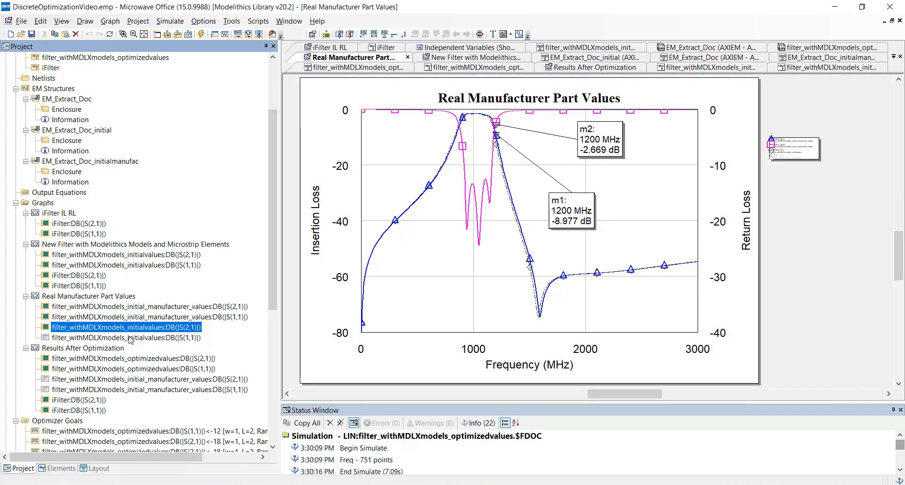
right_click(128, 337)
click(147, 344)
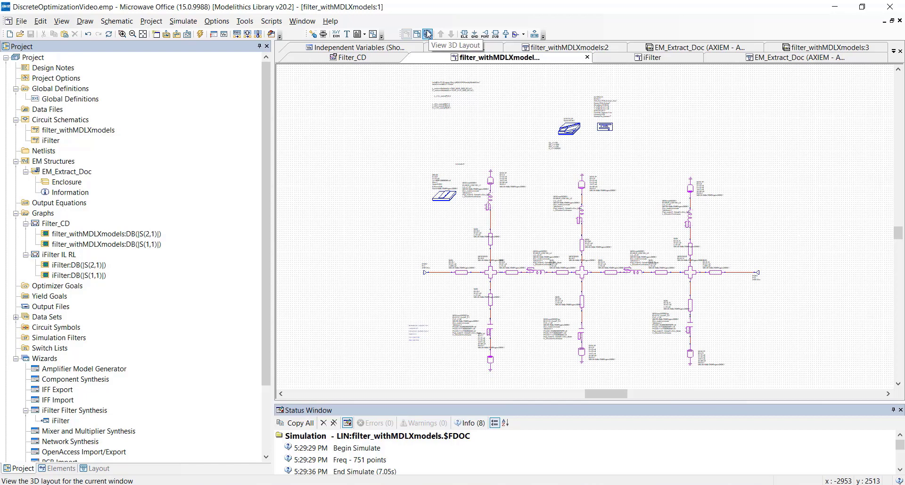
Step: In the Variable Browser, tick Optimize for L_v3, L_v2, C_v1 and L_v1
click(67, 22)
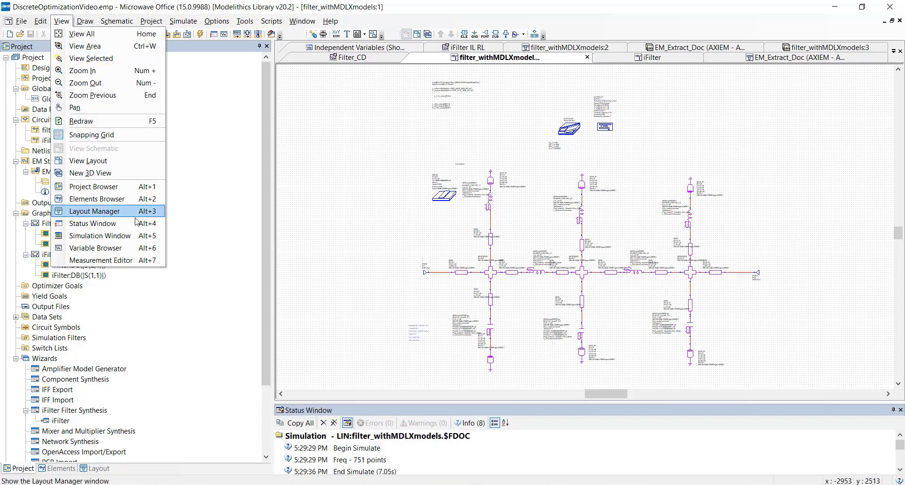
click(131, 247)
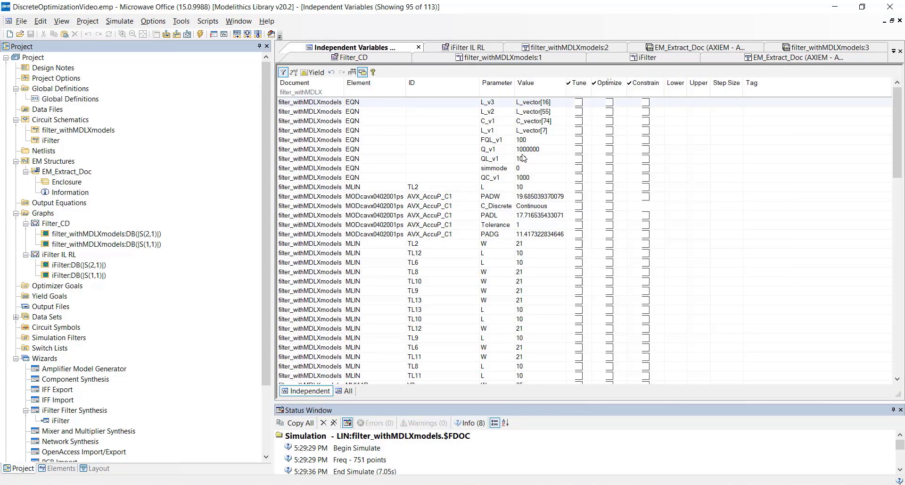
click(610, 102)
click(610, 111)
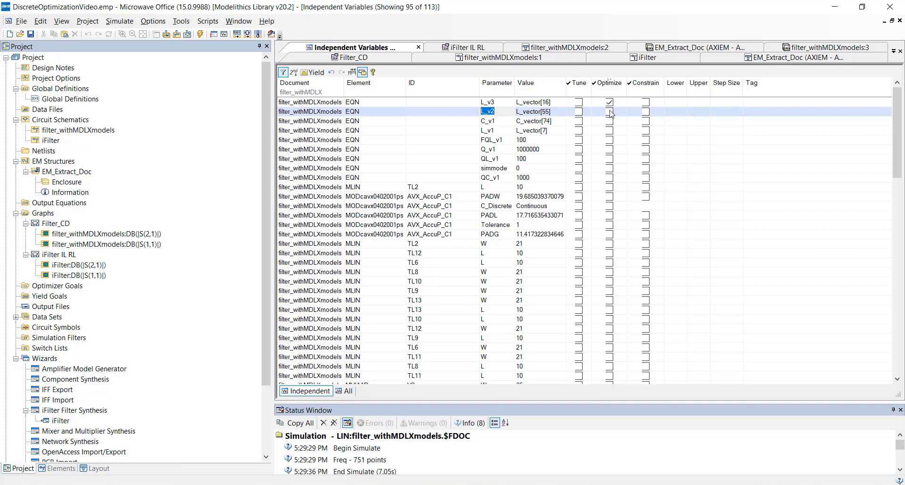
click(610, 111)
click(610, 122)
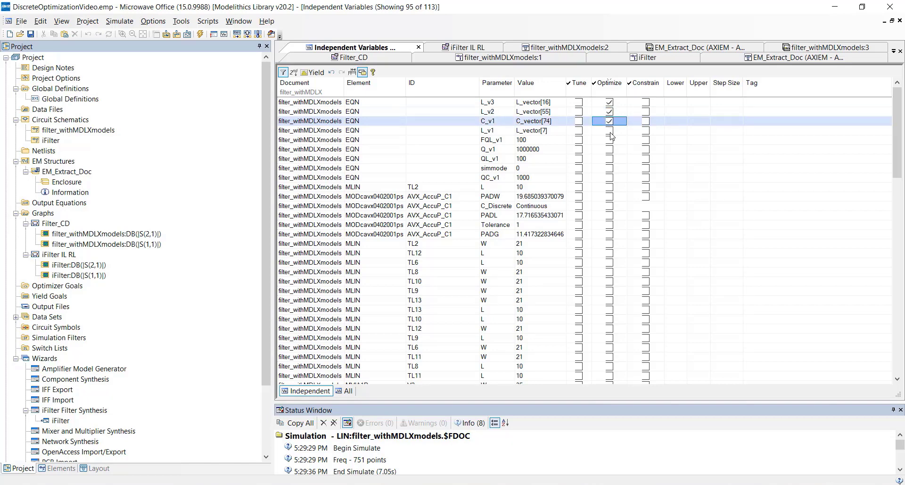
click(610, 131)
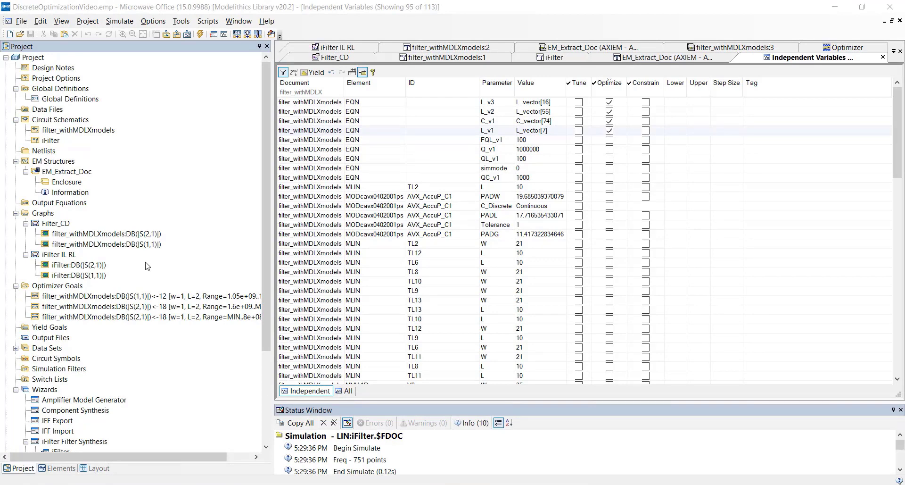
Step: Review the first optimization goal, then open the Filter_CD graph and the Optimizer
double_click(78, 299)
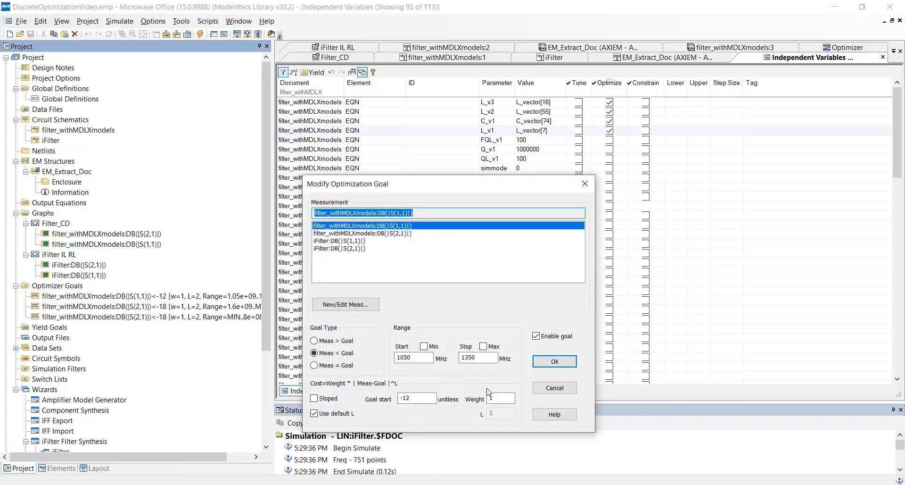
click(555, 388)
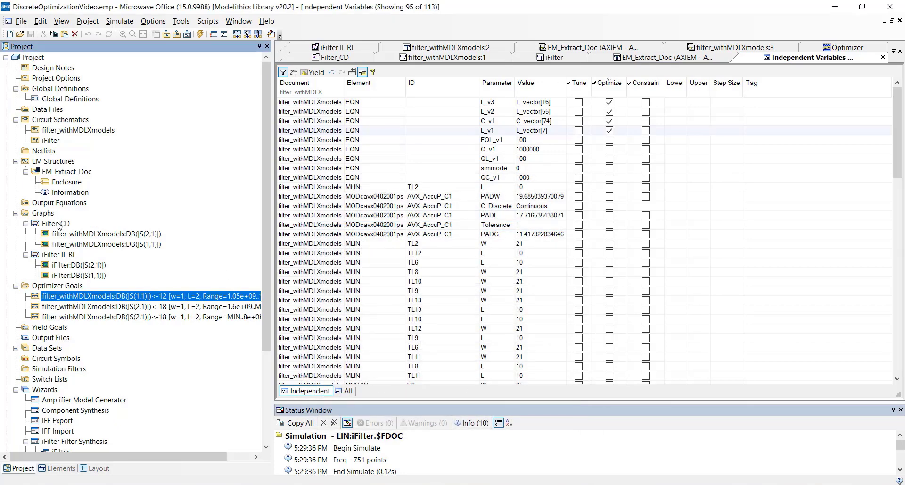
double_click(63, 223)
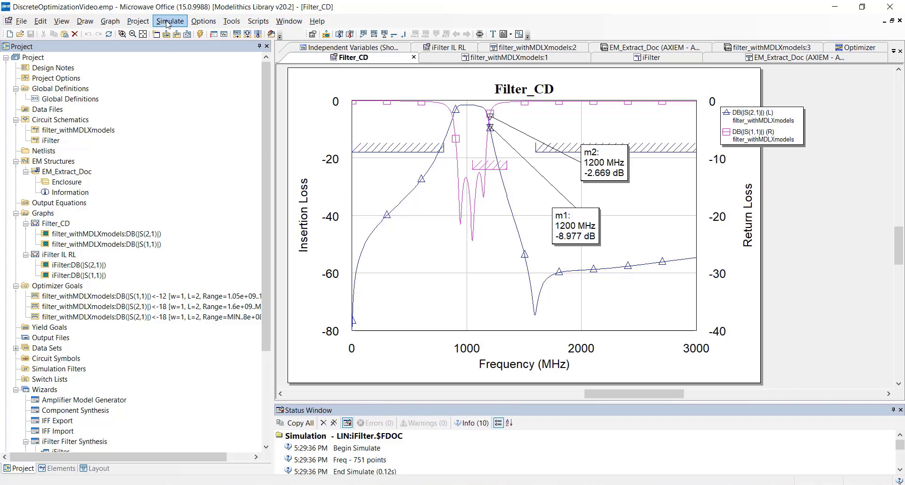
click(168, 25)
click(174, 41)
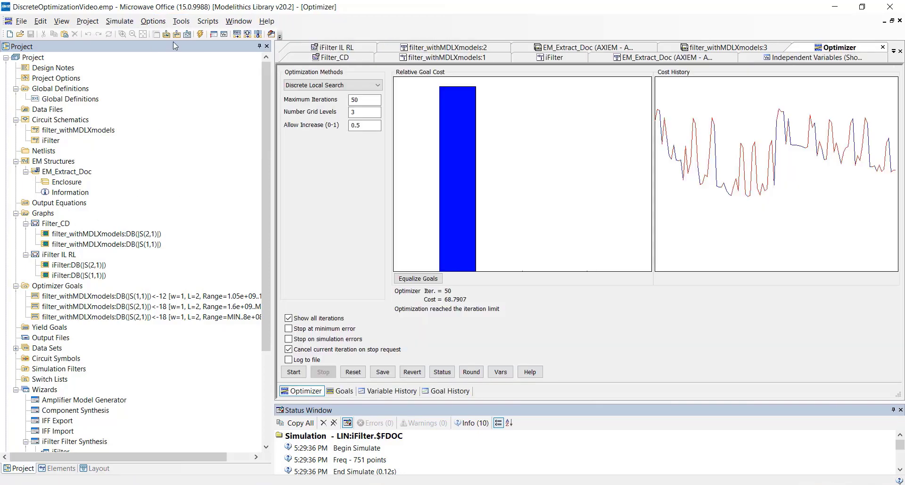
Step: Select Discrete Local Search as the optimization method
click(379, 85)
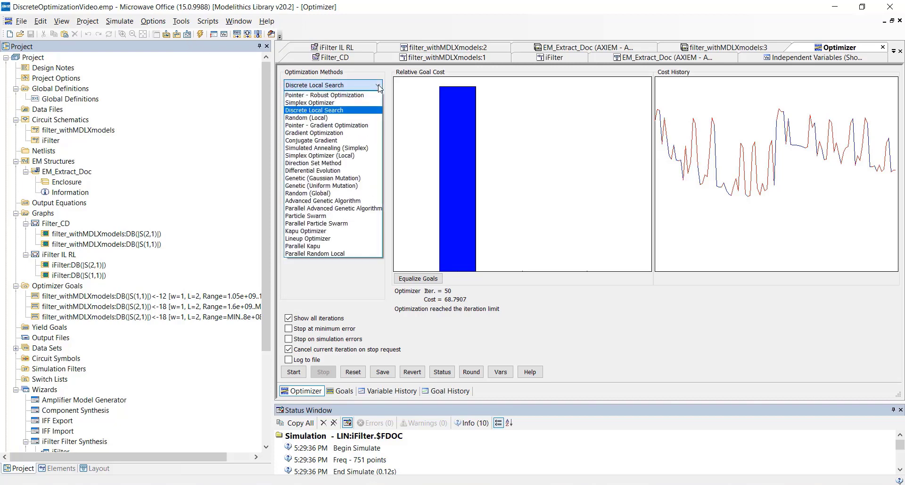
click(361, 112)
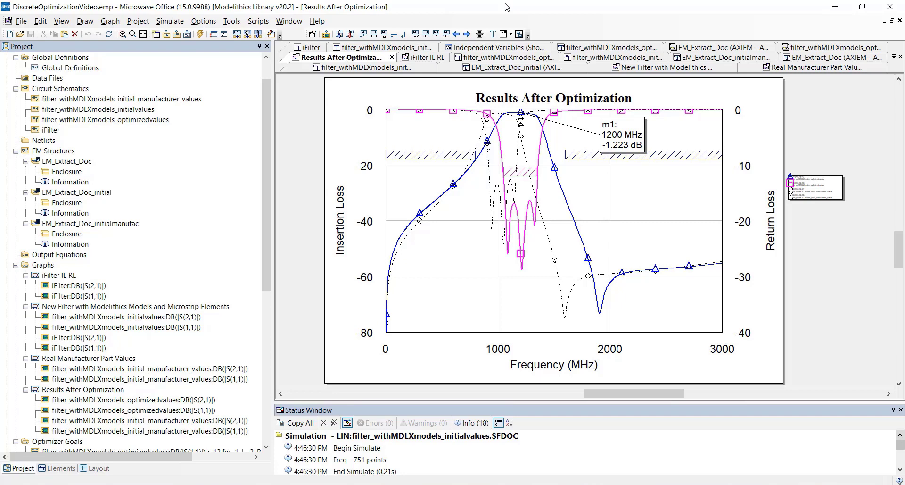
Step: Open the optimized-values schematic and zoom into the equations showing L_v1=2.7, L_v2=7.2, L_v3=4, C_v1=6.2
double_click(108, 120)
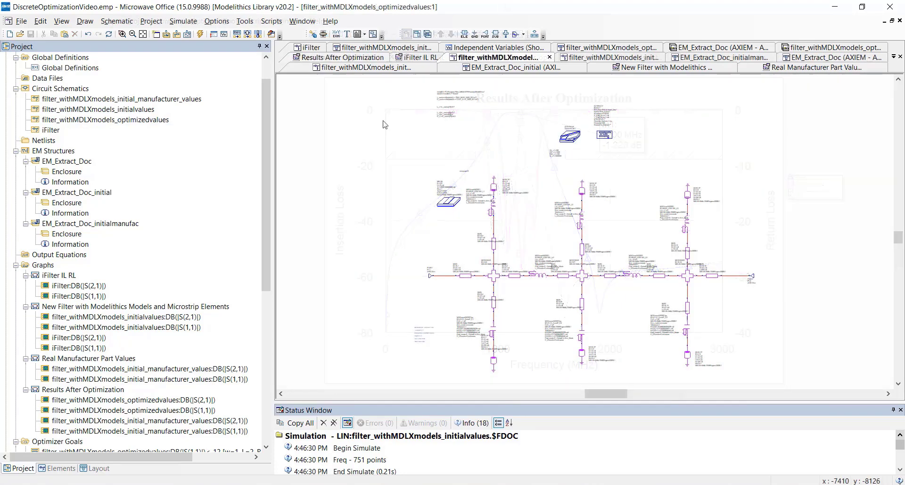
click(122, 34)
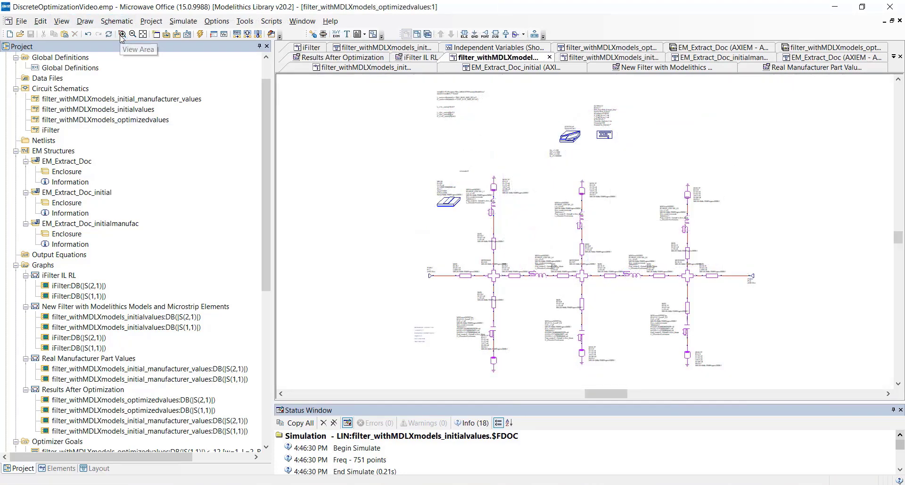
drag(415, 80, 512, 140)
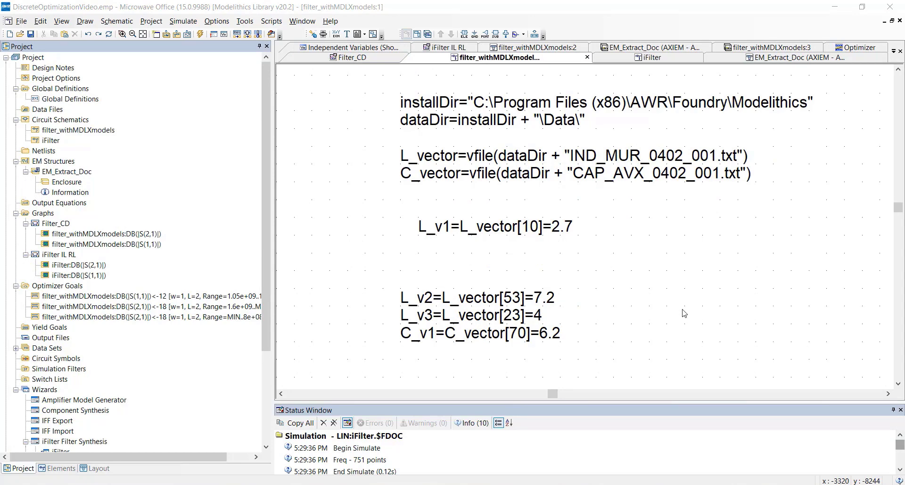
Step: Paste the continuous-value readouts (L_v1=2.41785251, L_v2=7.38706948, etc.) right of the optimized equations
key(ctrl+v)
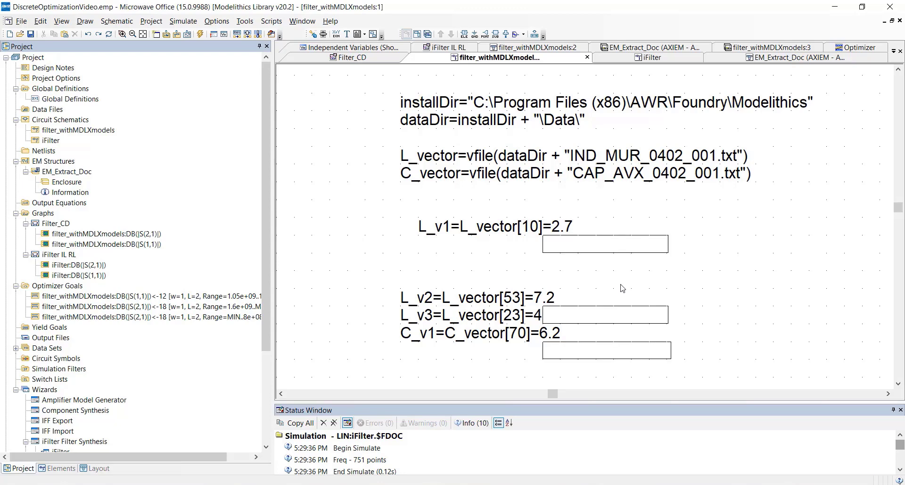
click(688, 267)
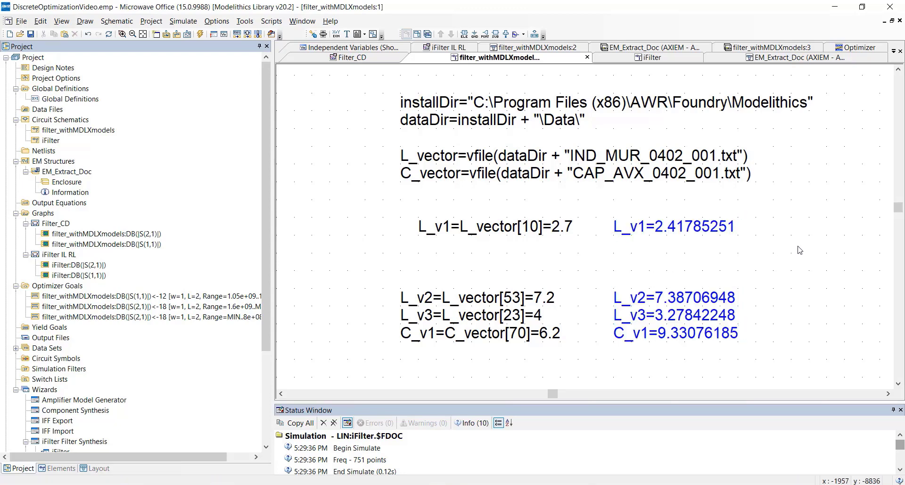